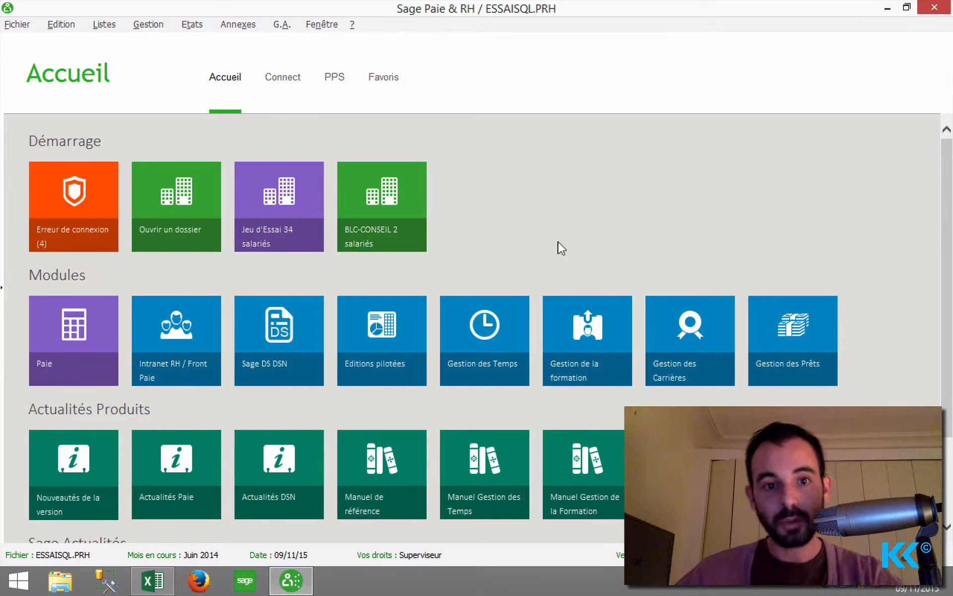
Open Fichier > Droits d'accès > Utilisateurs to show the users list, which holds only Superviseur.
{"action": "mouse_move", "coordinate": [928, 9]}
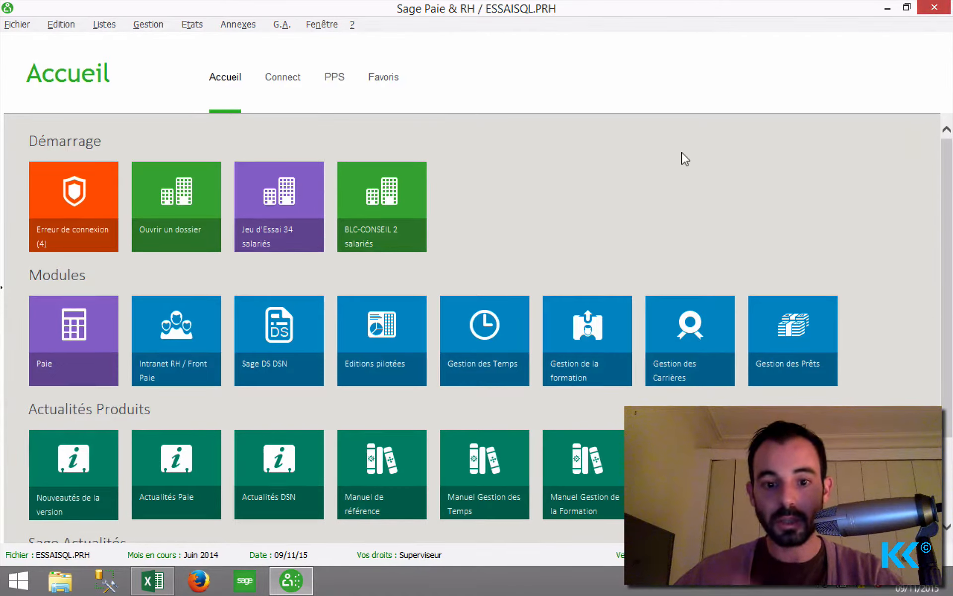
{"action": "left_click", "coordinate": [622, 184]}
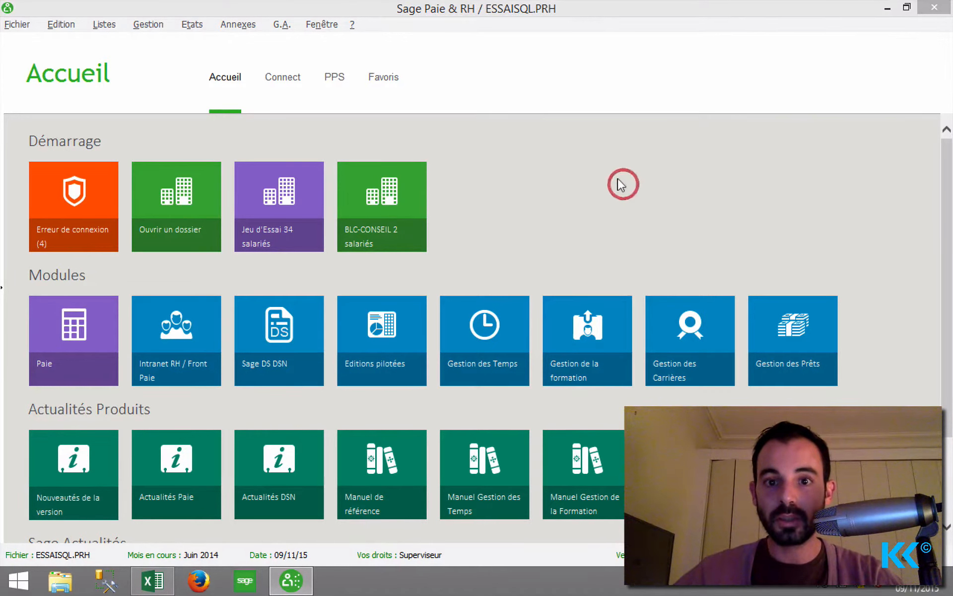
{"action": "left_click", "coordinate": [9, 24]}
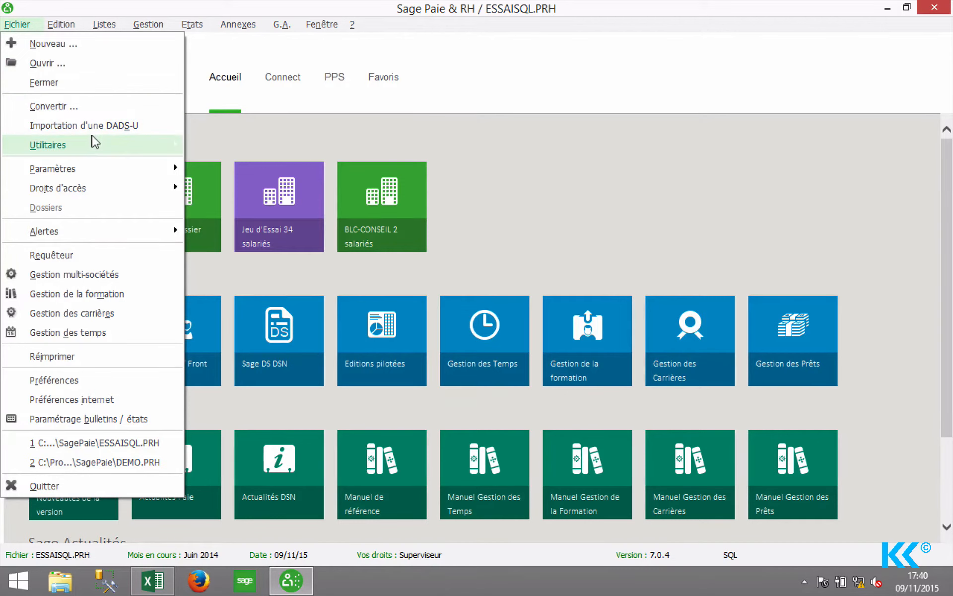
{"action": "mouse_move", "coordinate": [94, 142]}
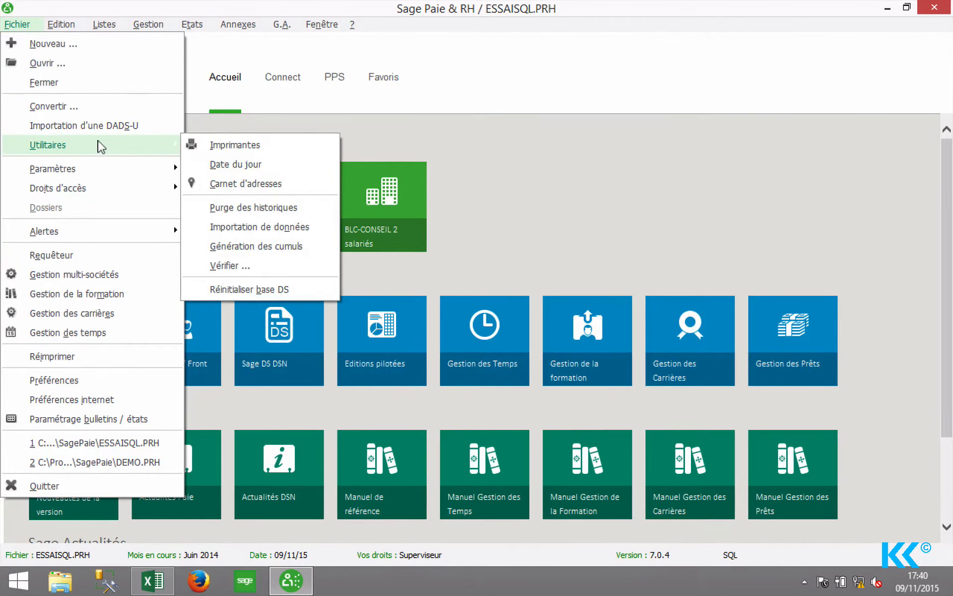
{"action": "mouse_move", "coordinate": [93, 192]}
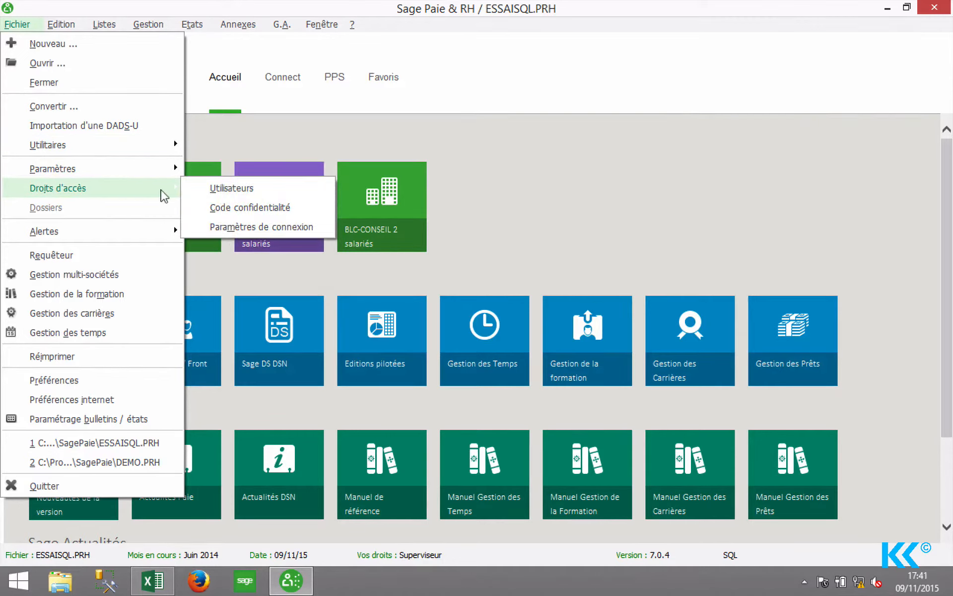
{"action": "left_click", "coordinate": [256, 189]}
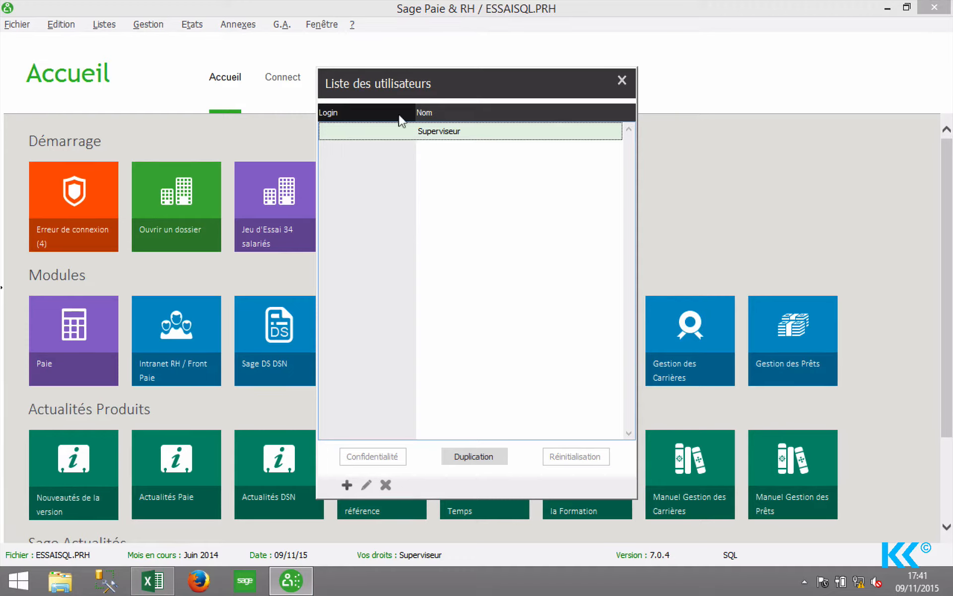
{"action": "left_click", "coordinate": [378, 200]}
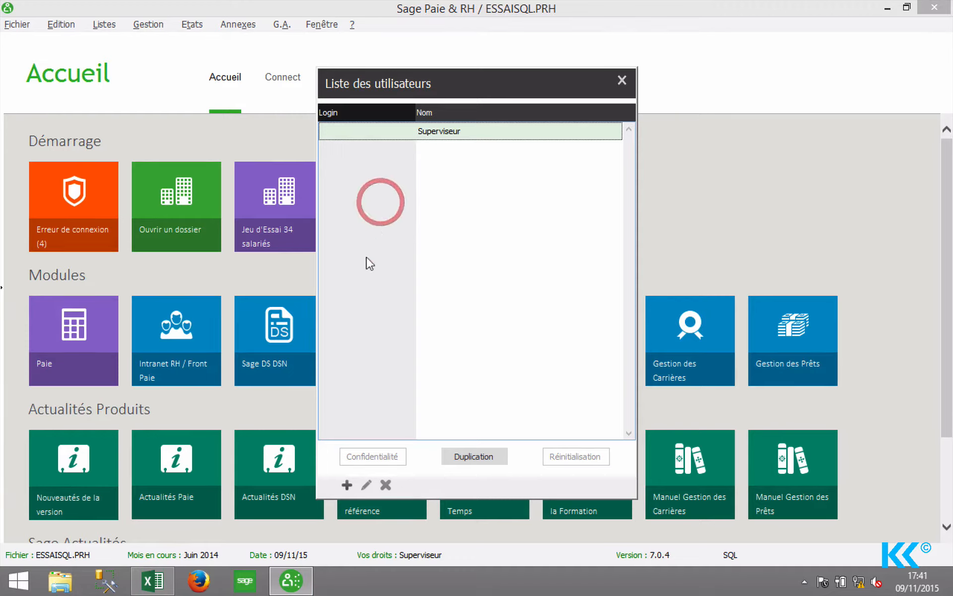
Add user BCA with the person's full name and a password, correcting typos, and save.
{"action": "left_click", "coordinate": [345, 485]}
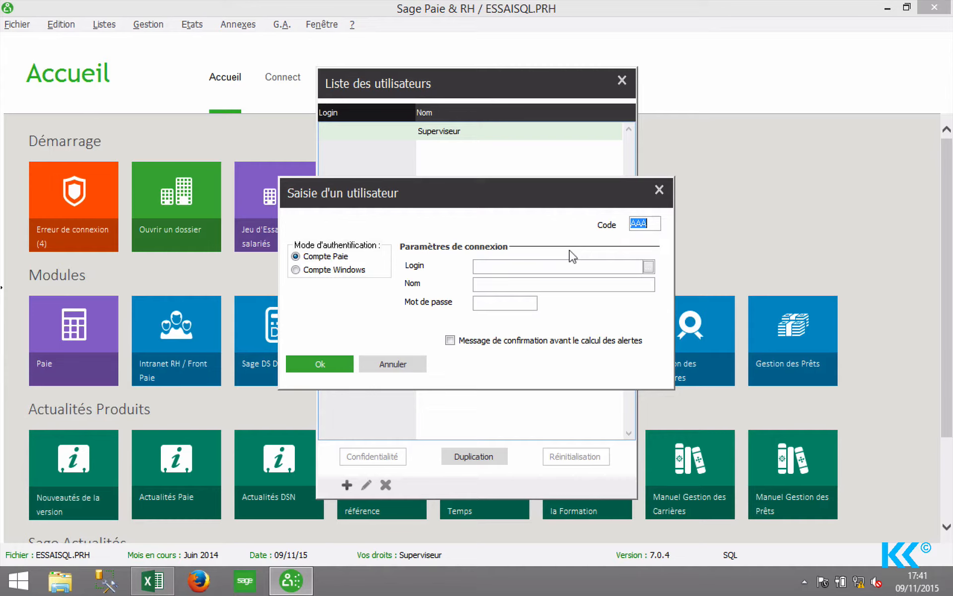
{"action": "left_click", "coordinate": [490, 266]}
{"action": "key", "text": "Tab"}
{"action": "key", "text": "BackSpace"}
{"action": "key", "text": "BackSpace"}
{"action": "key", "text": "BackSpace"}
{"action": "key", "text": "BackSpace"}
{"action": "key", "text": "BackSpace"}
{"action": "key", "text": "BackSpace"}
{"action": "key", "text": "BackSpace"}
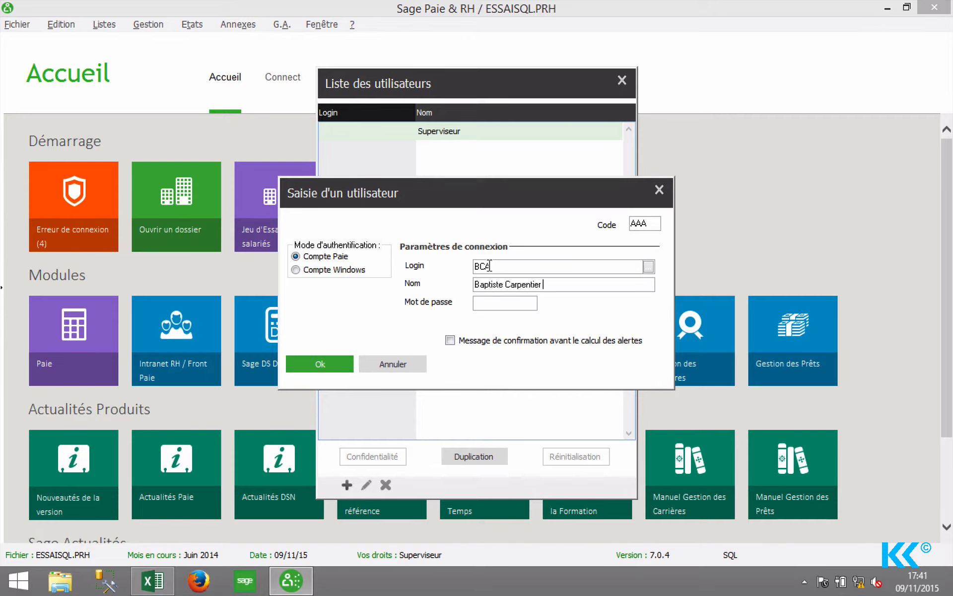
{"action": "left_click", "coordinate": [341, 358]}
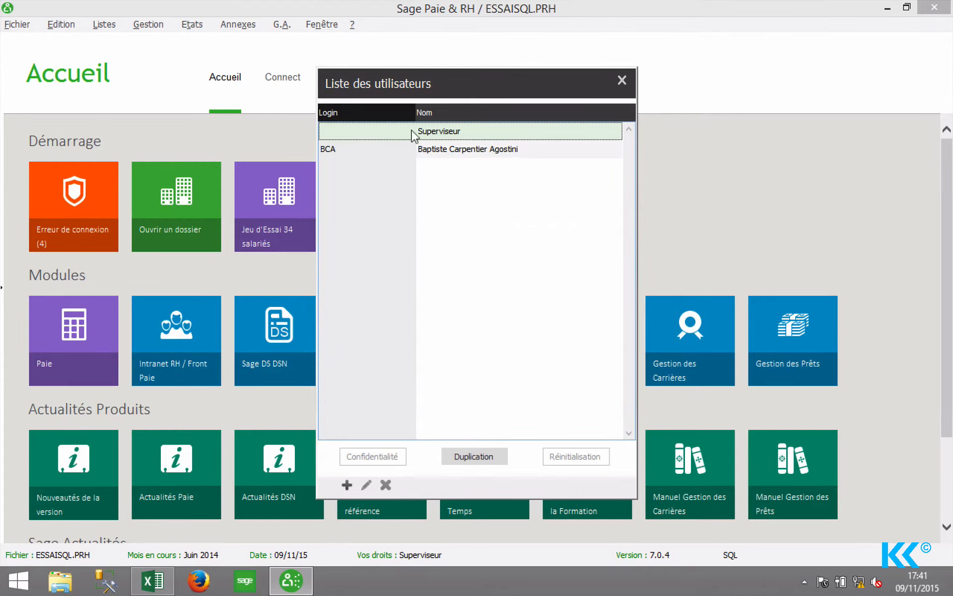
{"action": "left_click", "coordinate": [407, 147]}
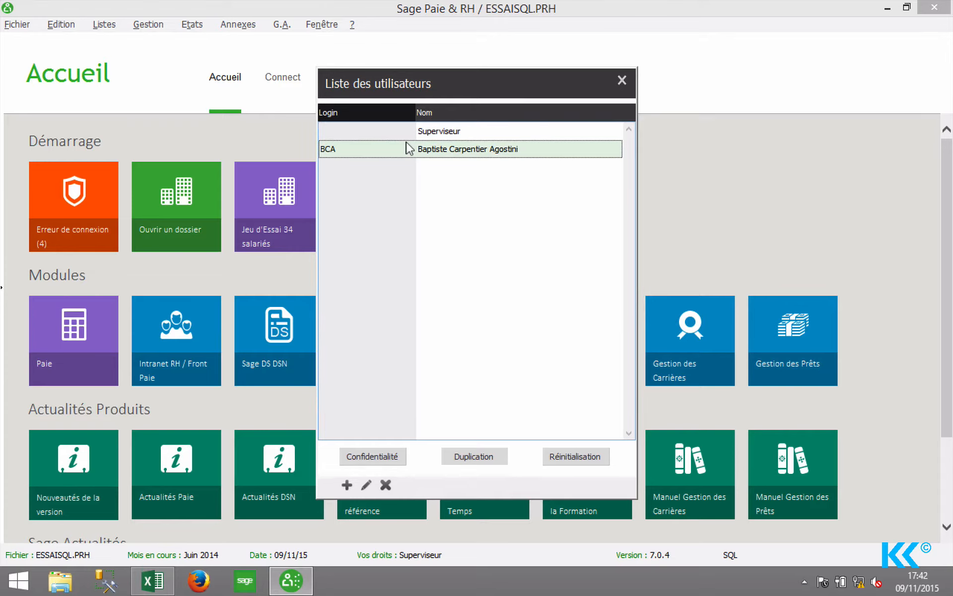
{"action": "double_click", "coordinate": [408, 148]}
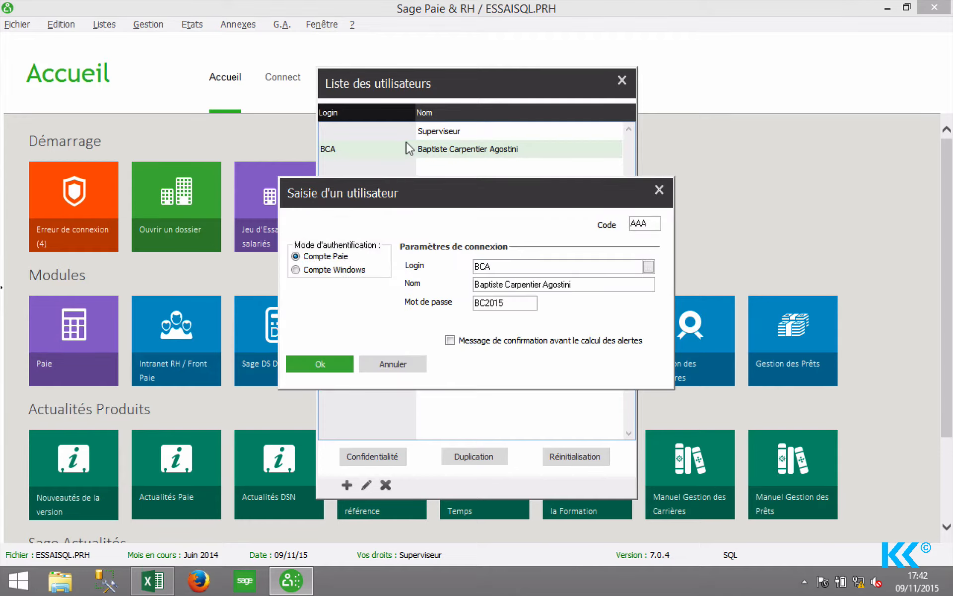
{"action": "left_click", "coordinate": [330, 363]}
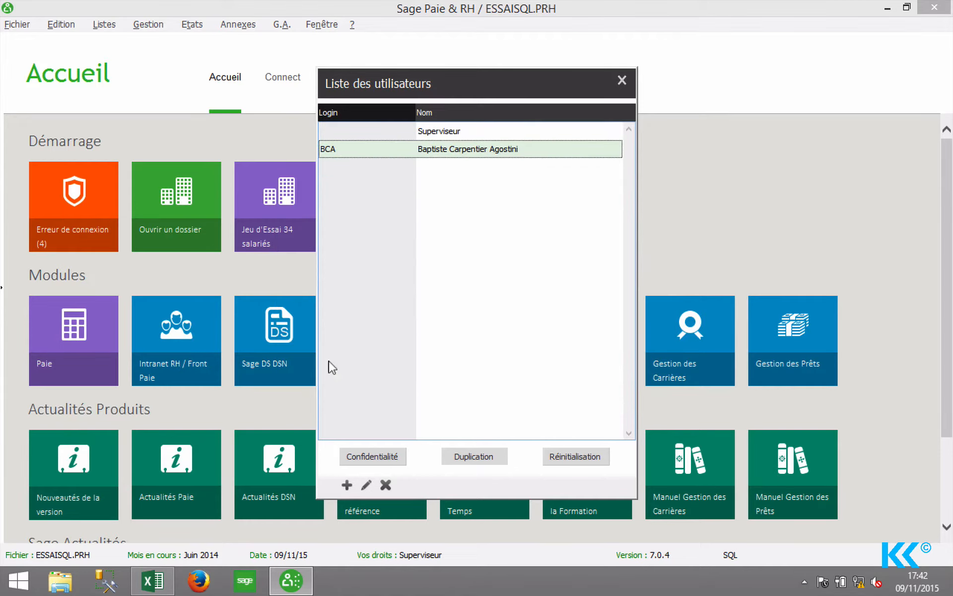
{"action": "left_click", "coordinate": [368, 456]}
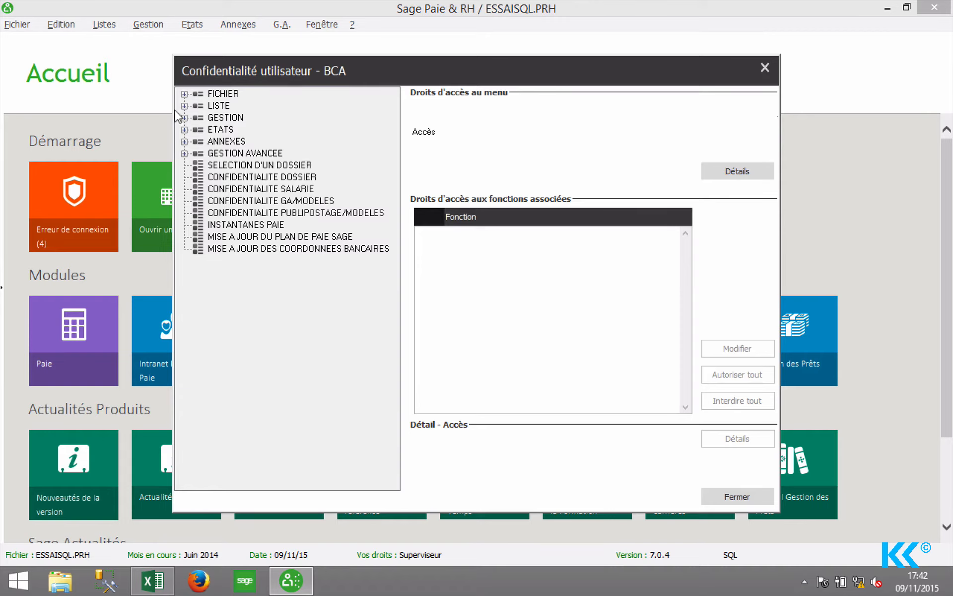
{"action": "left_click", "coordinate": [204, 105]}
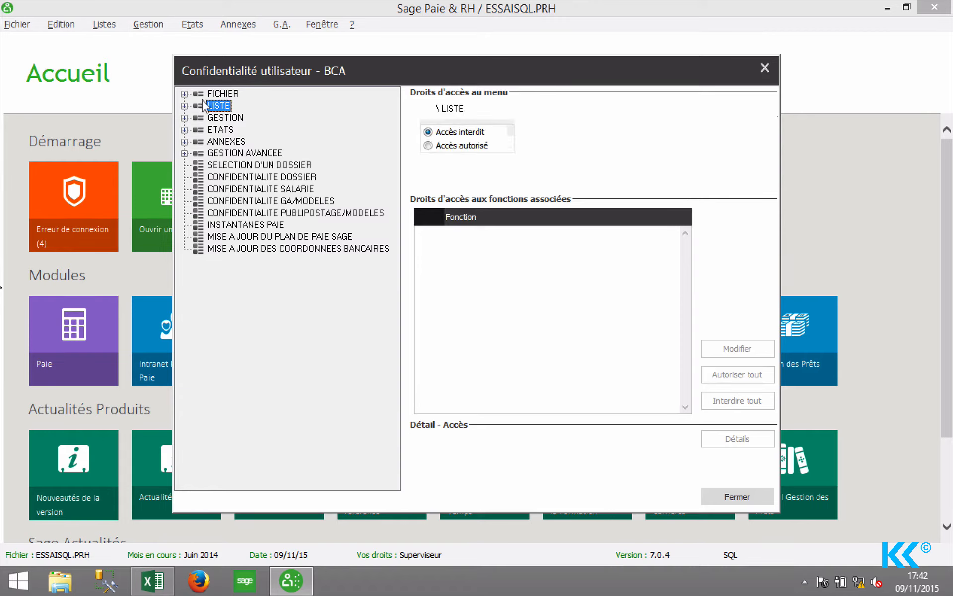
{"action": "left_click", "coordinate": [211, 141]}
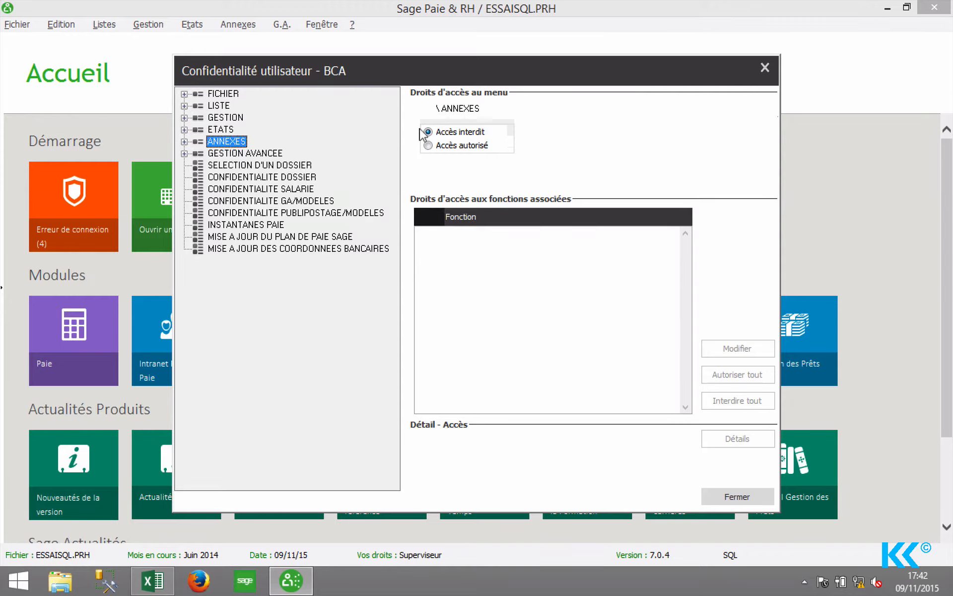
{"action": "left_click", "coordinate": [185, 141]}
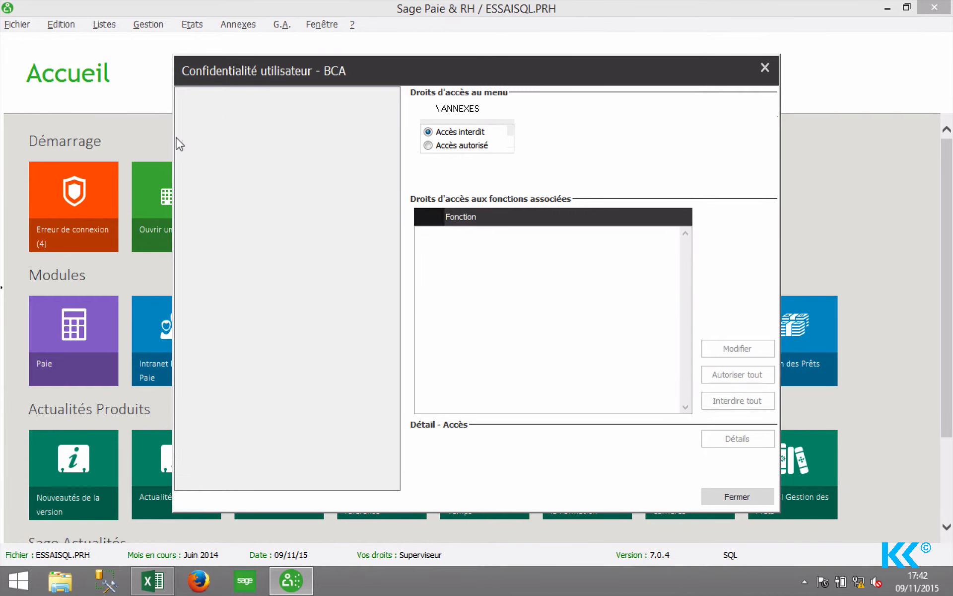
{"action": "key", "text": "Down"}
{"action": "key", "text": "Down"}
{"action": "key", "text": "Down"}
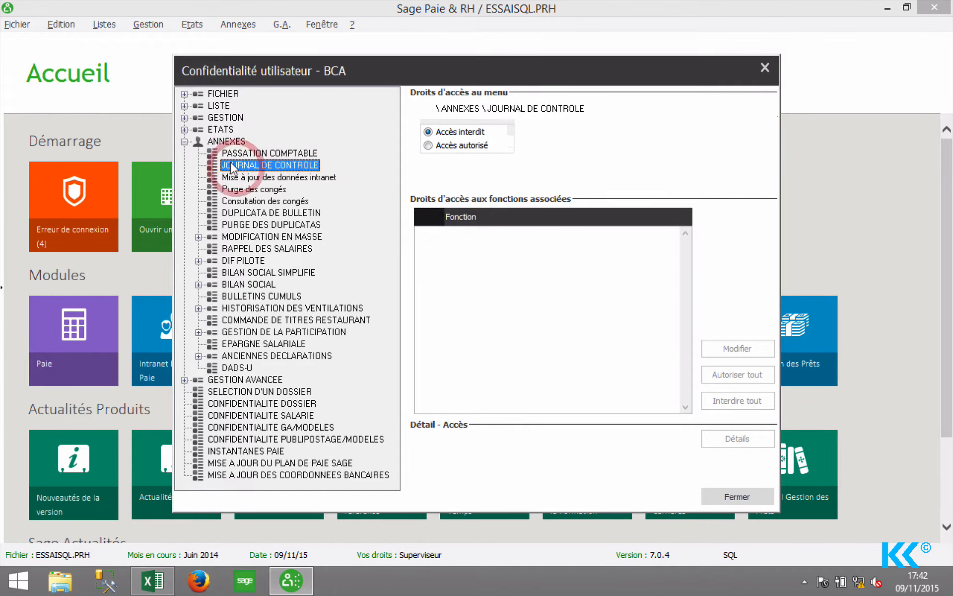
{"action": "key", "text": "Down"}
{"action": "key", "text": "Down"}
{"action": "key", "text": "Down"}
{"action": "key", "text": "Down"}
{"action": "key", "text": "Down"}
{"action": "key", "text": "Down"}
{"action": "key", "text": "Down"}
{"action": "key", "text": "Down"}
{"action": "key", "text": "Down"}
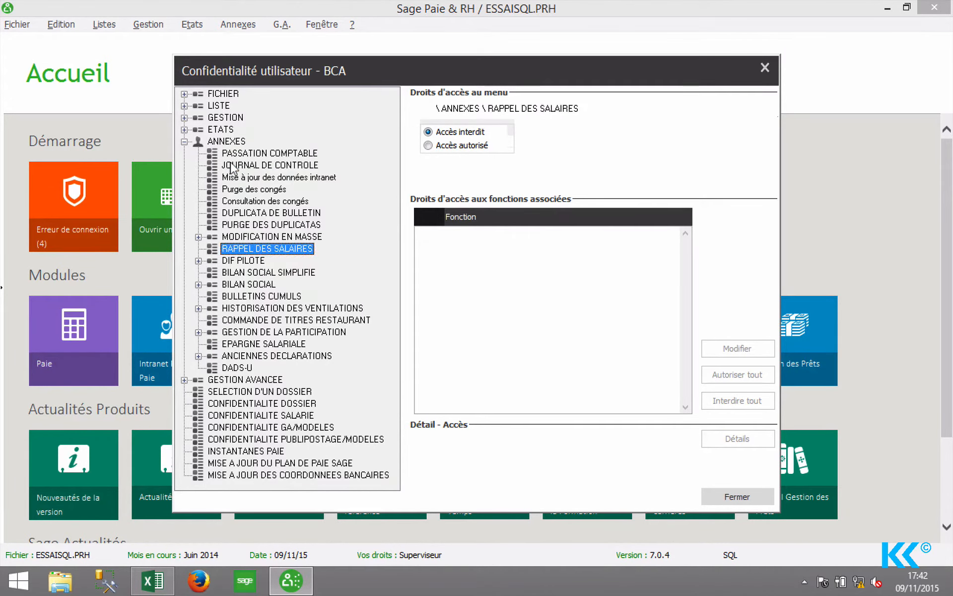
{"action": "left_click", "coordinate": [765, 67]}
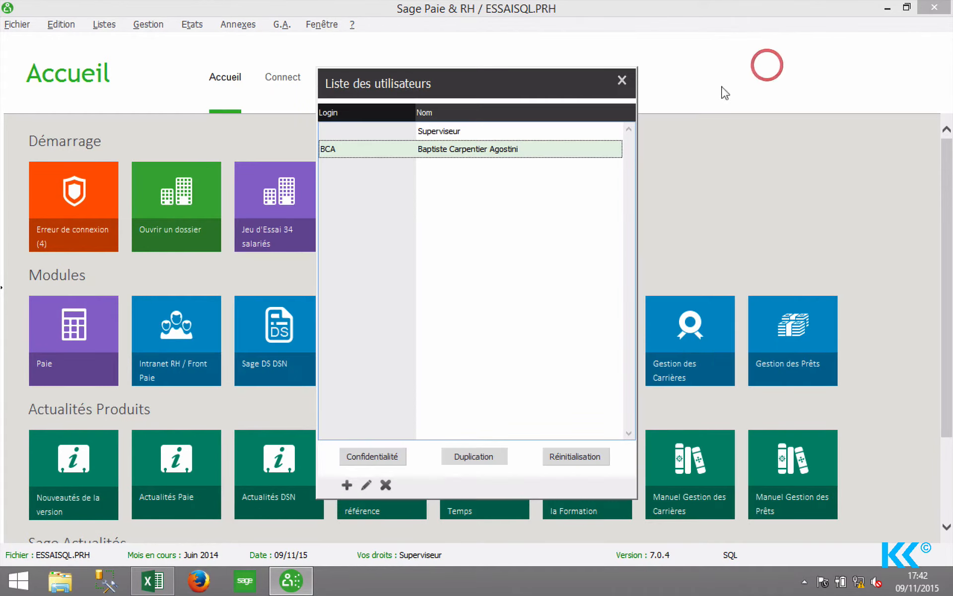
Delete the user, then re-create BCA as a Superviseur duplicate with full name and password.
{"action": "left_click", "coordinate": [386, 484]}
{"action": "left_click", "coordinate": [481, 379]}
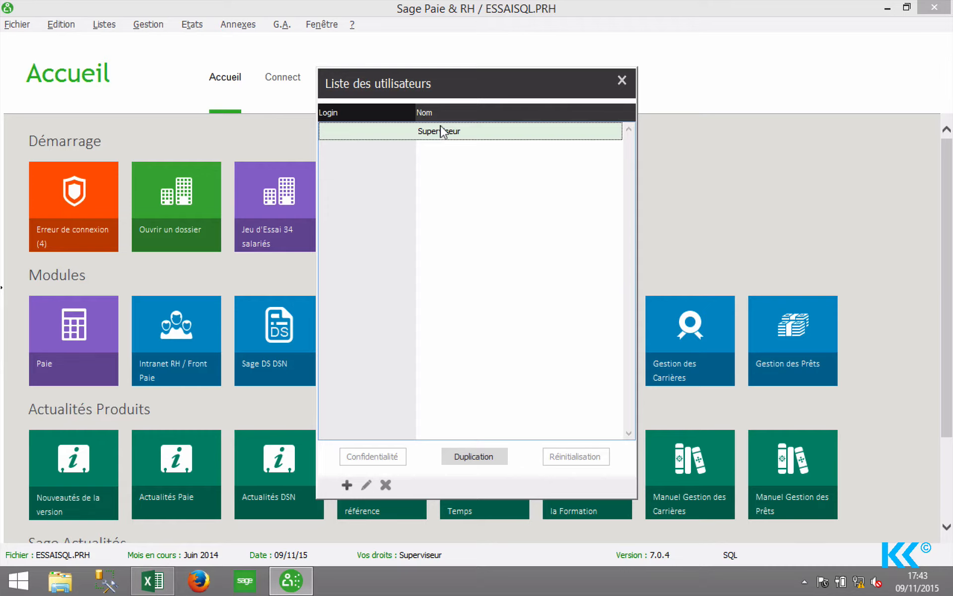
{"action": "left_click", "coordinate": [452, 451]}
{"action": "left_click", "coordinate": [501, 265]}
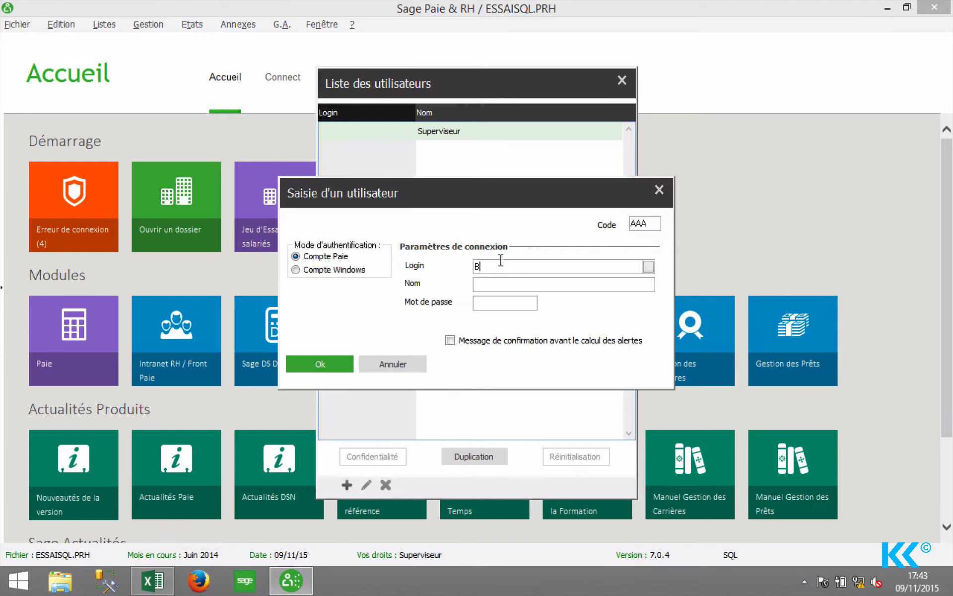
{"action": "key", "text": "Tab"}
{"action": "key", "text": "Tab"}
{"action": "left_click", "coordinate": [320, 362]}
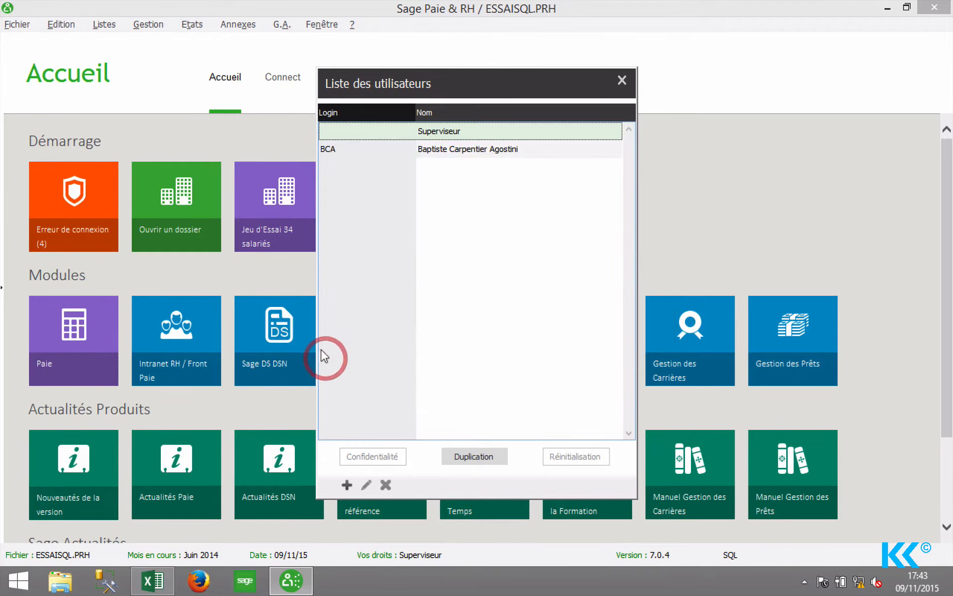
In BCA's Confidentialité rights, set the ANNEXES menu to Accès interdit.
{"action": "left_click", "coordinate": [448, 150]}
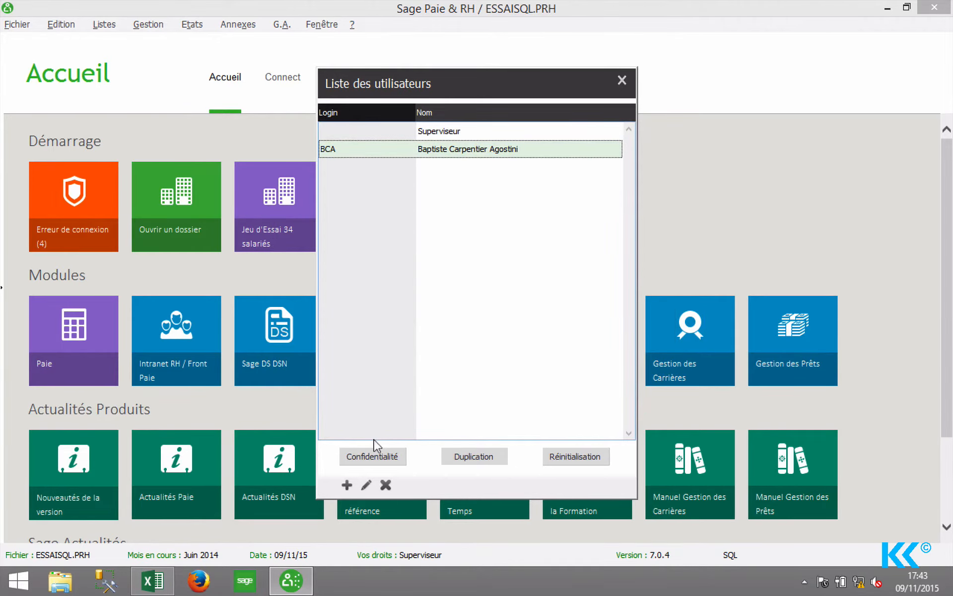
{"action": "left_click", "coordinate": [367, 452]}
{"action": "left_click", "coordinate": [210, 118]}
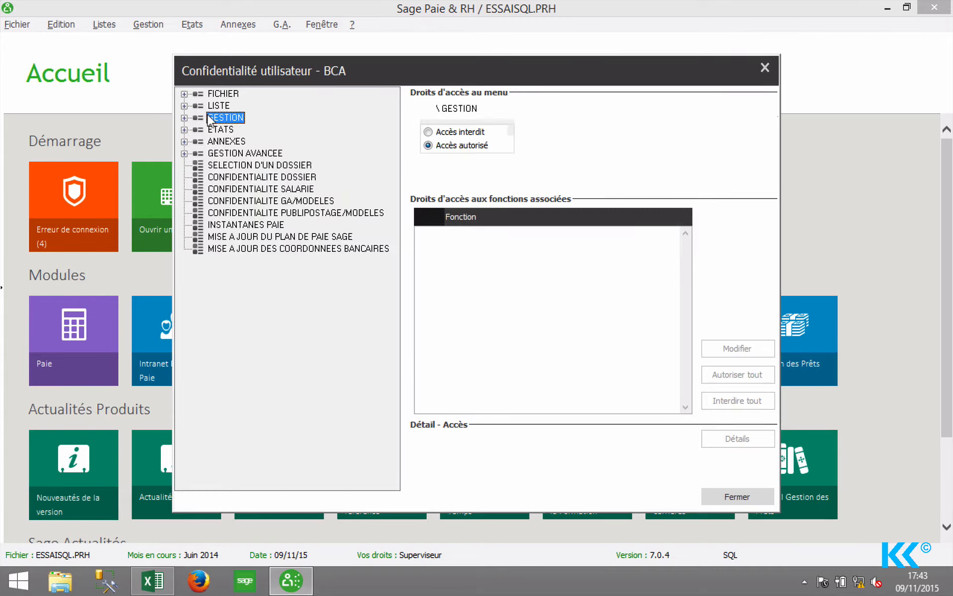
{"action": "left_click", "coordinate": [206, 106]}
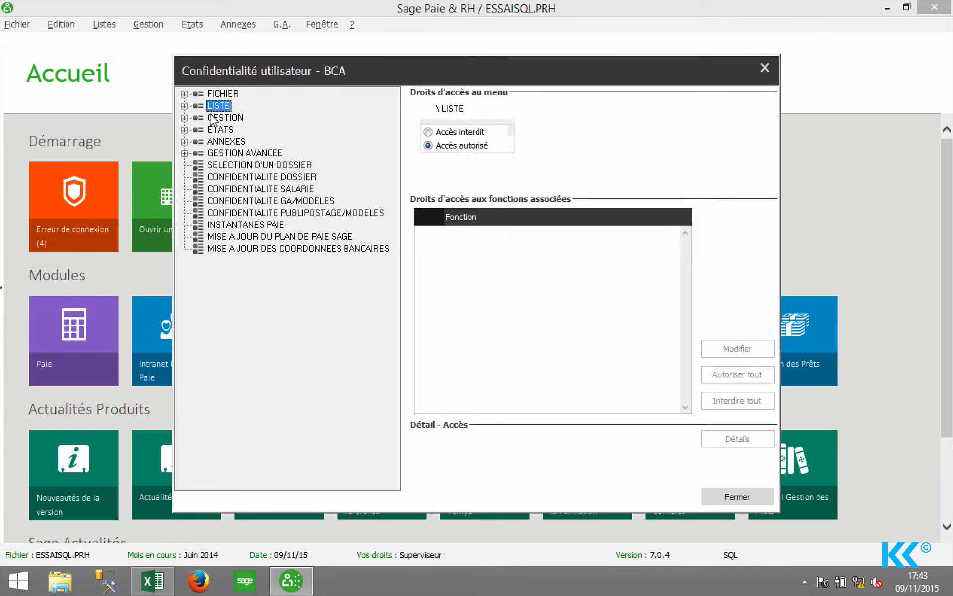
{"action": "left_click", "coordinate": [212, 118]}
{"action": "left_click", "coordinate": [214, 128]}
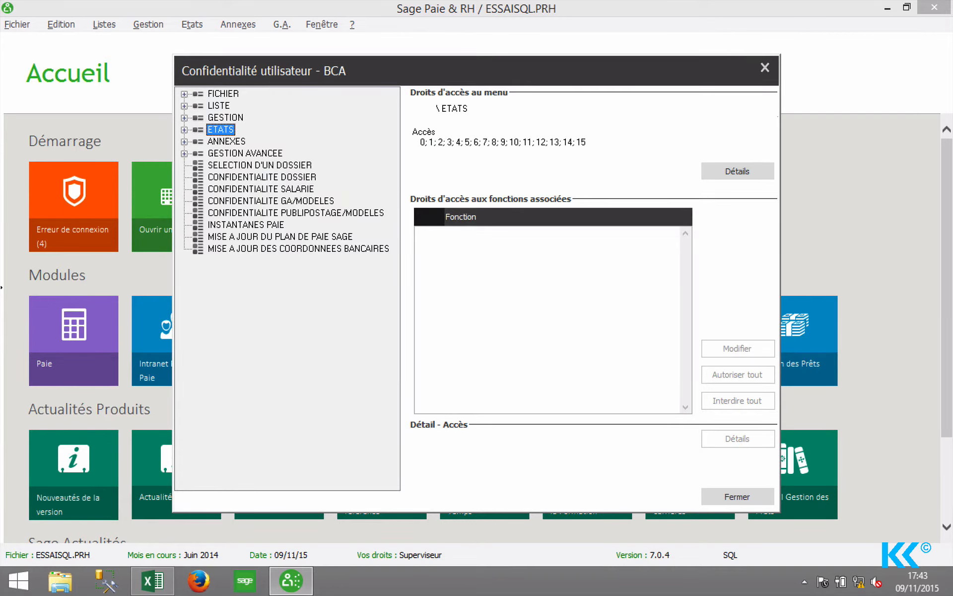
{"action": "left_click", "coordinate": [214, 141]}
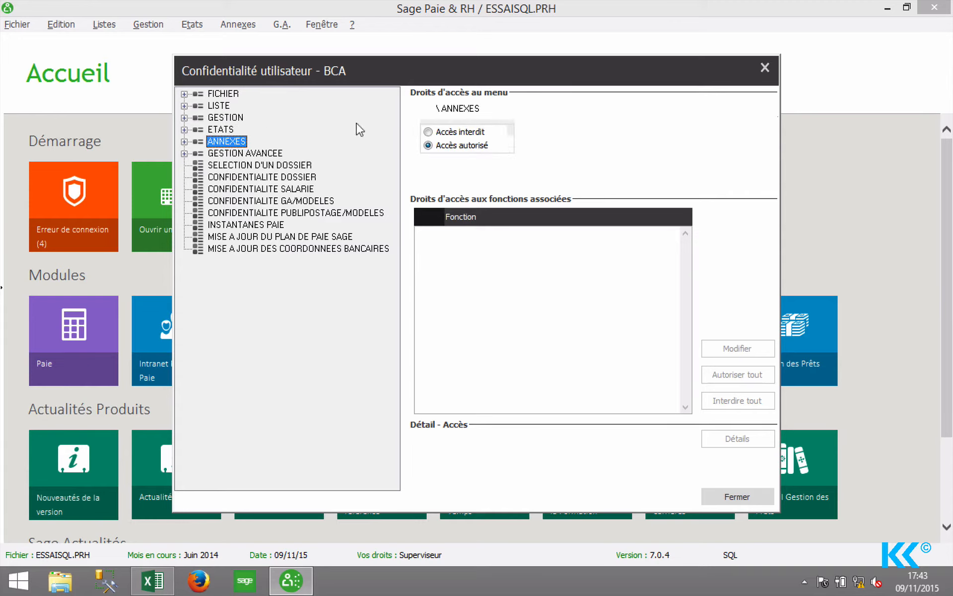
{"action": "left_click", "coordinate": [427, 131]}
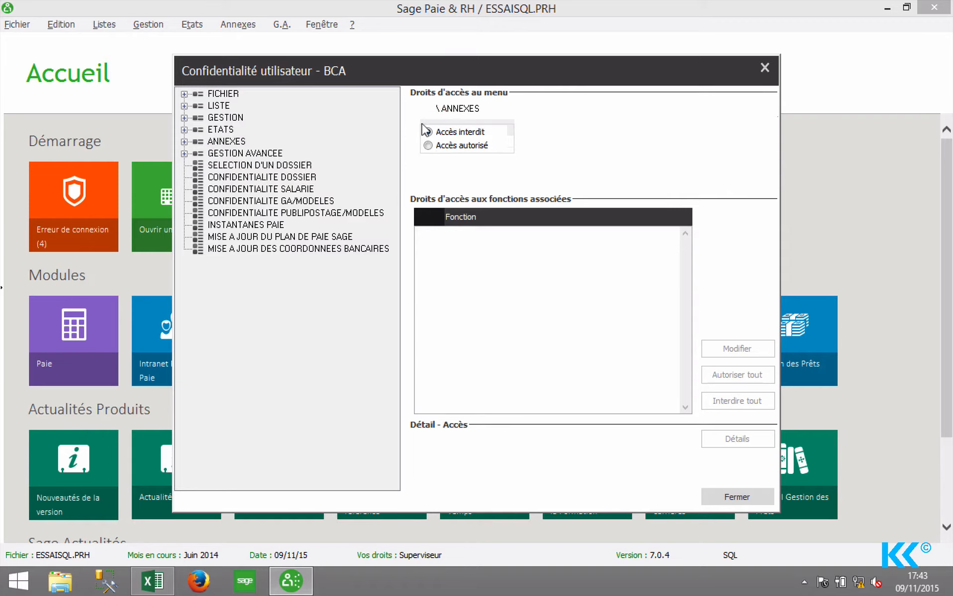
{"action": "left_click", "coordinate": [238, 153]}
{"action": "left_click", "coordinate": [224, 141]}
Set FICHIER > UTILITAIRES to Accès interdit and close the rights window.
{"action": "left_click", "coordinate": [183, 93]}
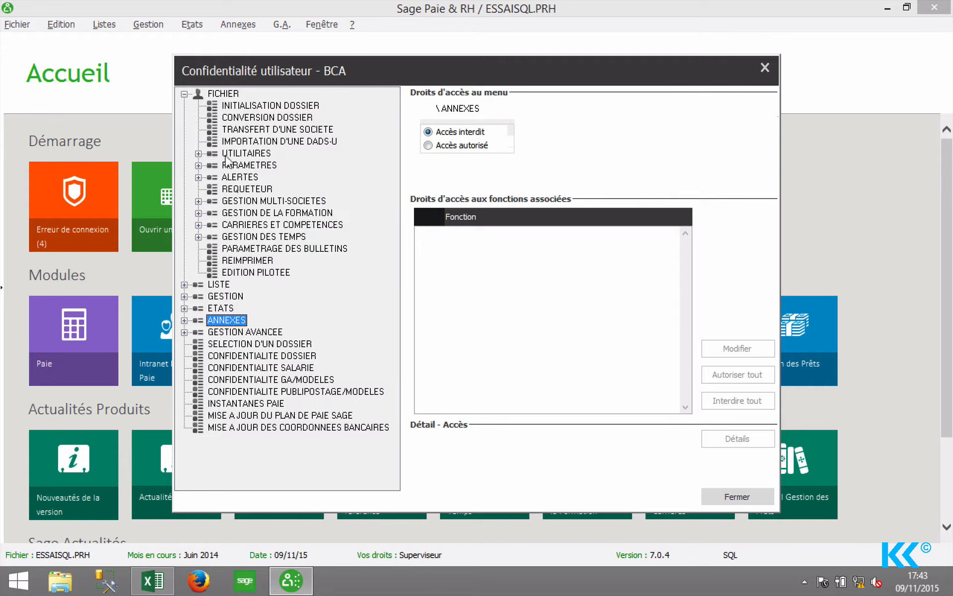
{"action": "left_click", "coordinate": [198, 154]}
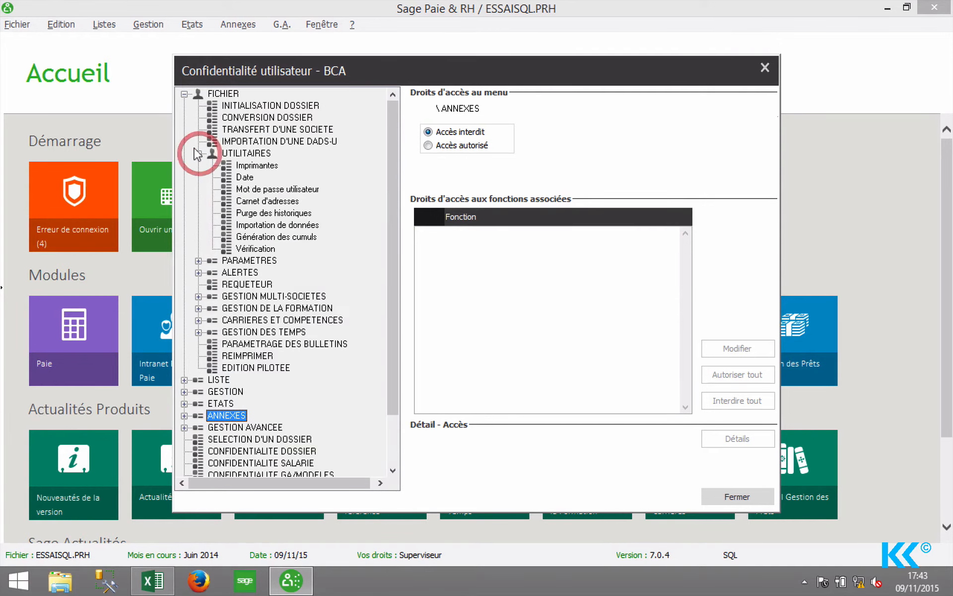
{"action": "left_click", "coordinate": [237, 153]}
{"action": "left_click", "coordinate": [427, 131]}
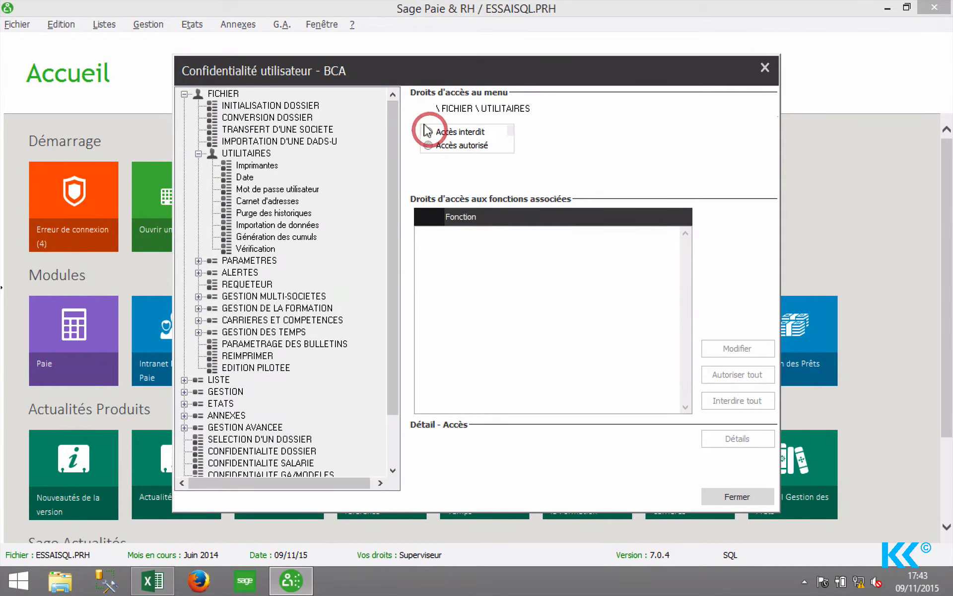
{"action": "left_click", "coordinate": [728, 493]}
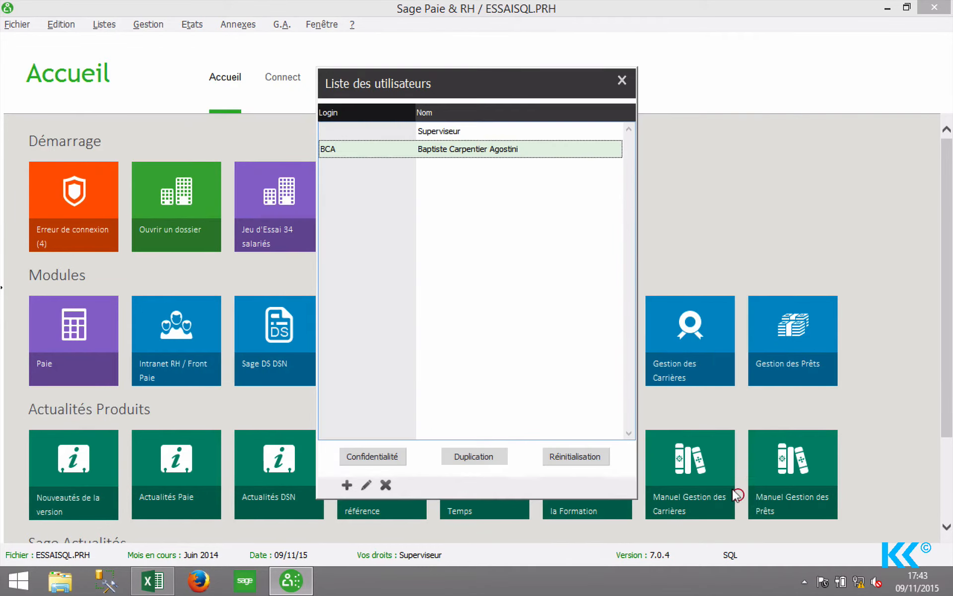
Close the users list, quit Sage Paie confirming Oui, and close the Excel Import workbook.
{"action": "left_click", "coordinate": [624, 81]}
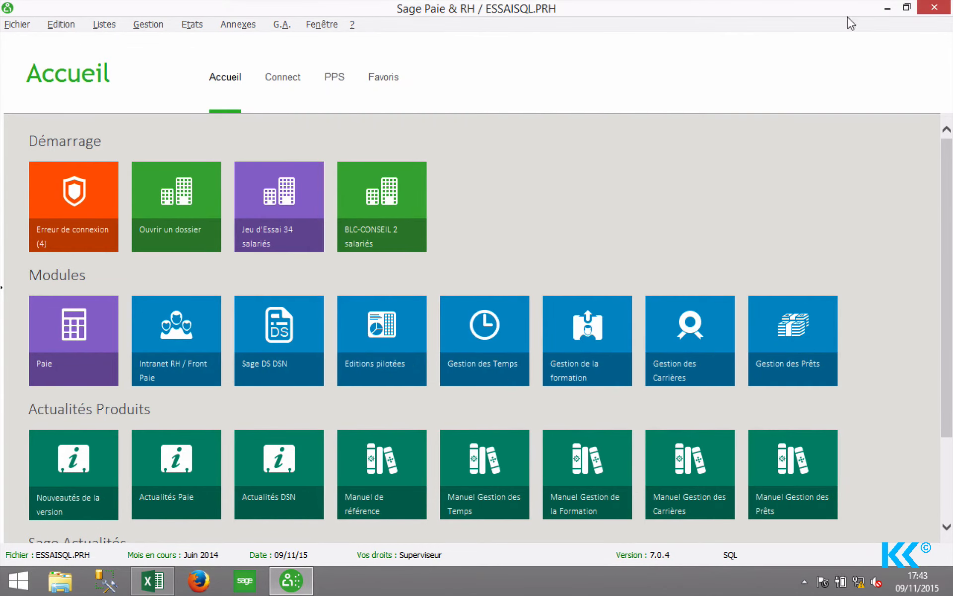
{"action": "left_click", "coordinate": [928, 5]}
{"action": "left_click", "coordinate": [684, 125]}
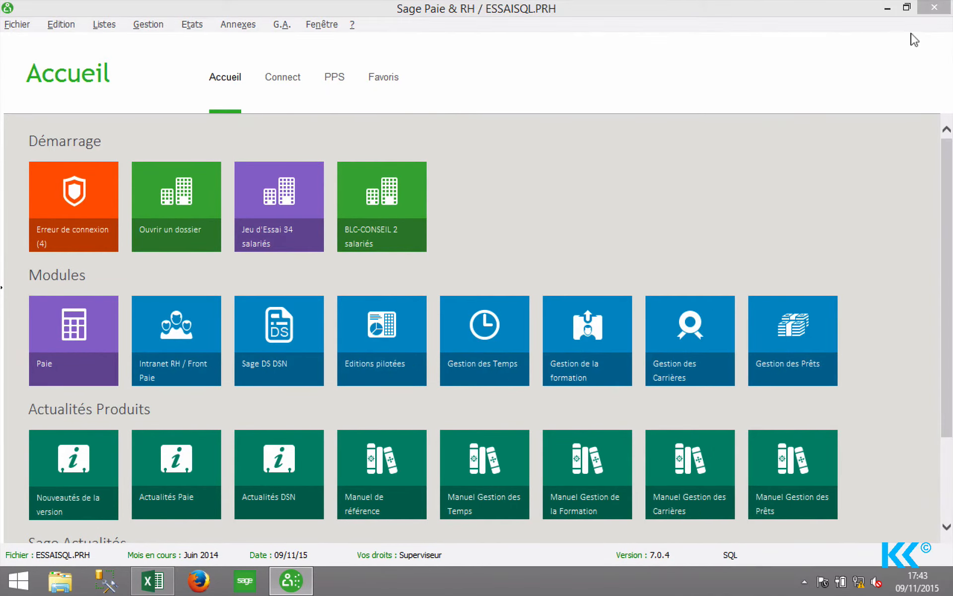
{"action": "key", "text": "alt+F4"}
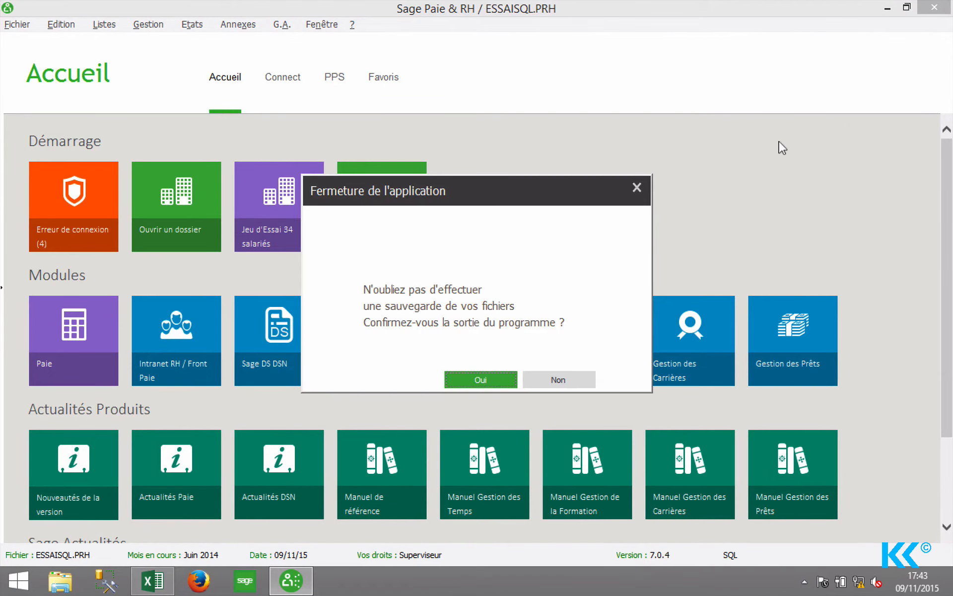
{"action": "left_click", "coordinate": [510, 376]}
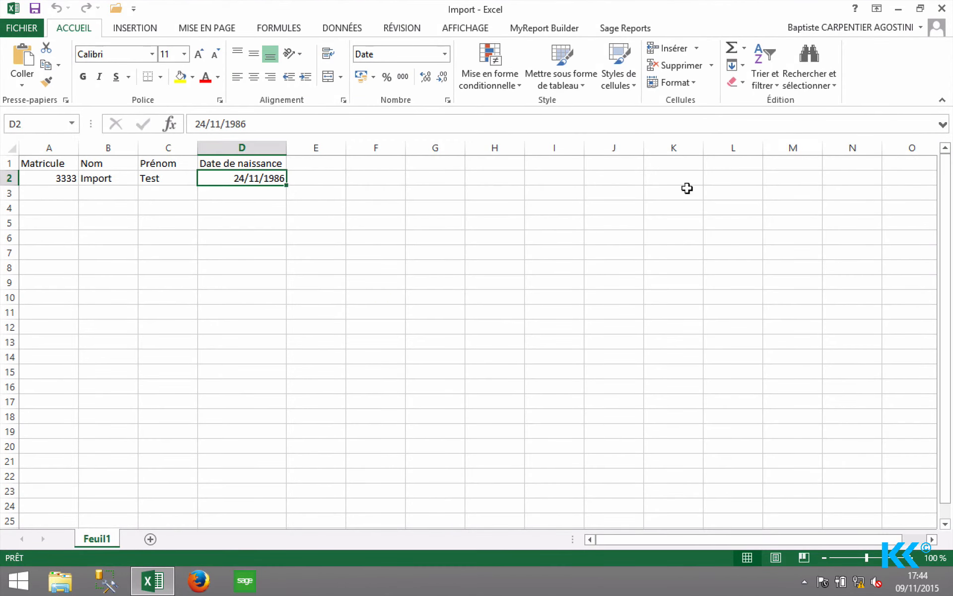
{"action": "left_click", "coordinate": [940, 12]}
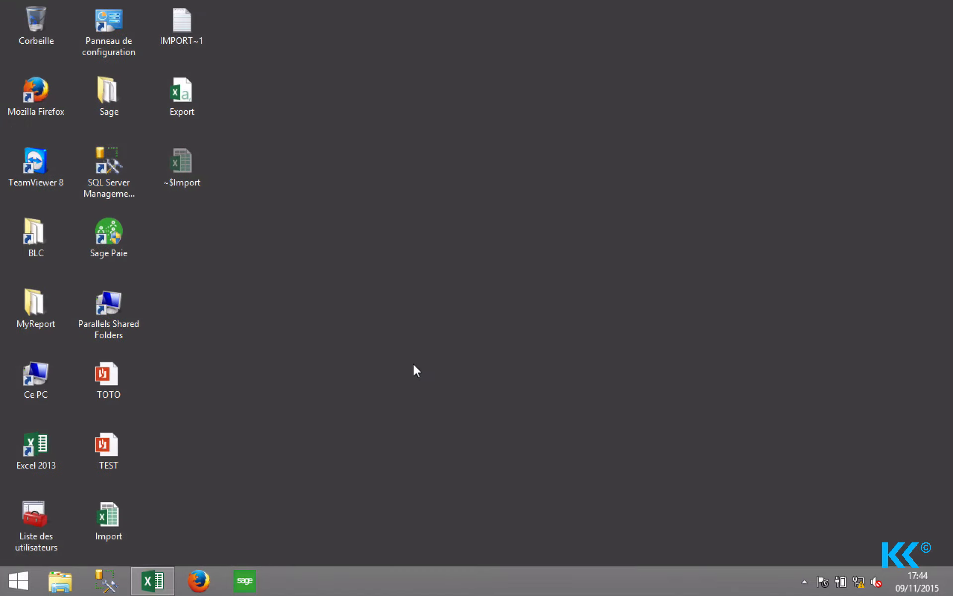
Relaunch Sage Paie, dismiss the usage code notice, and log in as BCA with its password.
{"action": "double_click", "coordinate": [101, 238]}
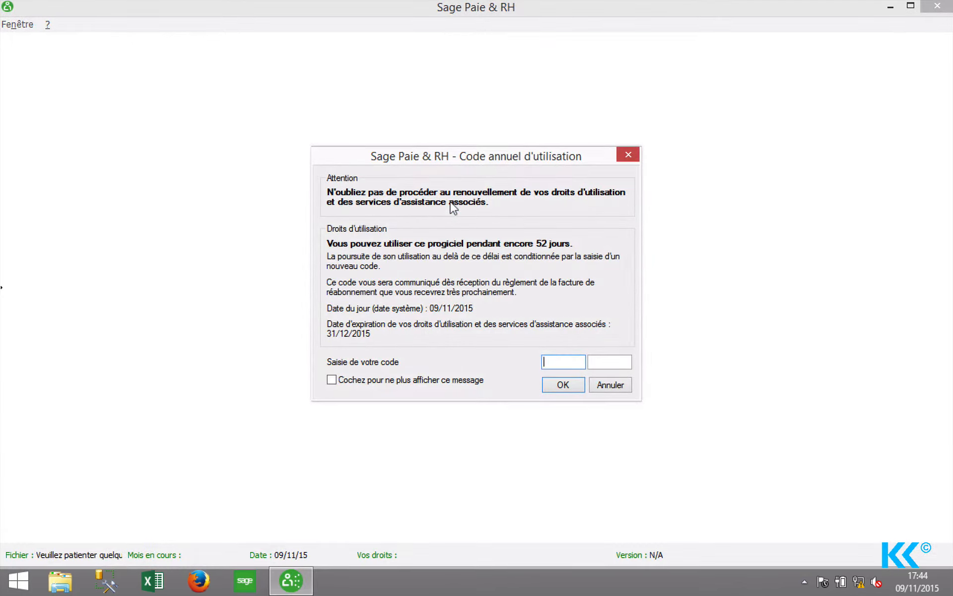
{"action": "key", "text": "Return"}
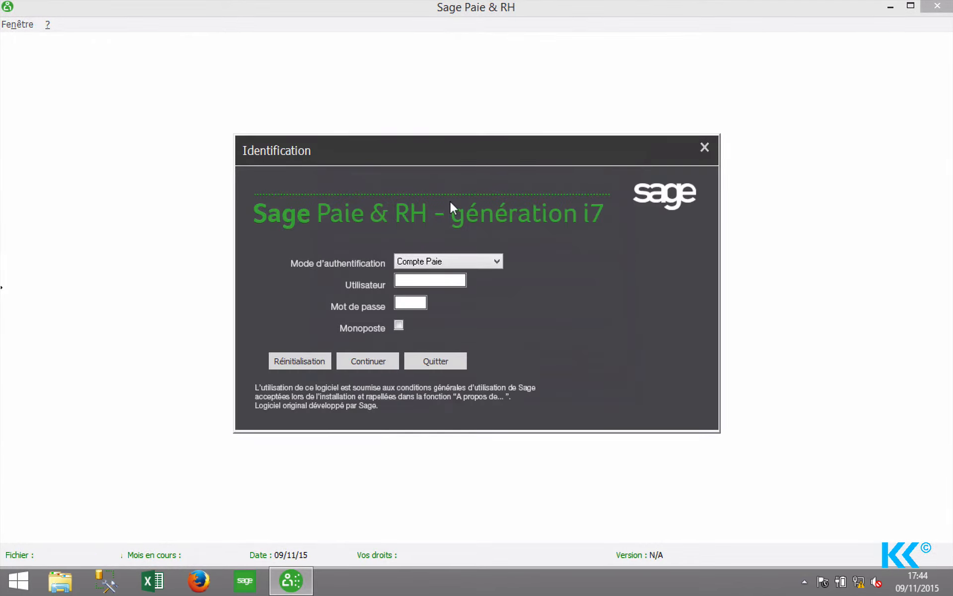
{"action": "type", "text": "BCA"}
{"action": "key", "text": "Tab"}
{"action": "type", "text": "******"}
{"action": "key", "text": "Return"}
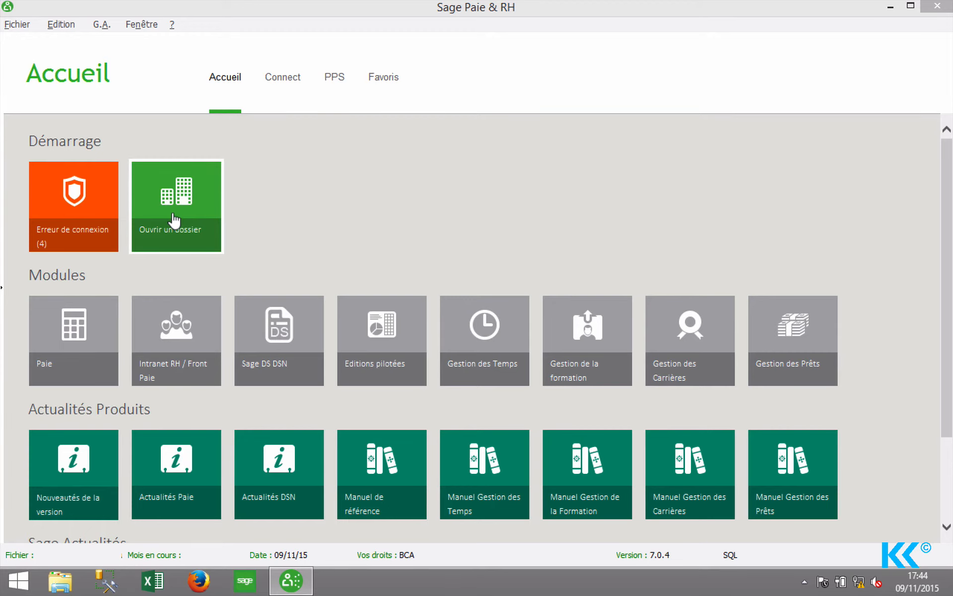
Browse to C:\Program Files (x86)\SagePaie and open ESSAISQL.PRH.
{"action": "left_click", "coordinate": [174, 220]}
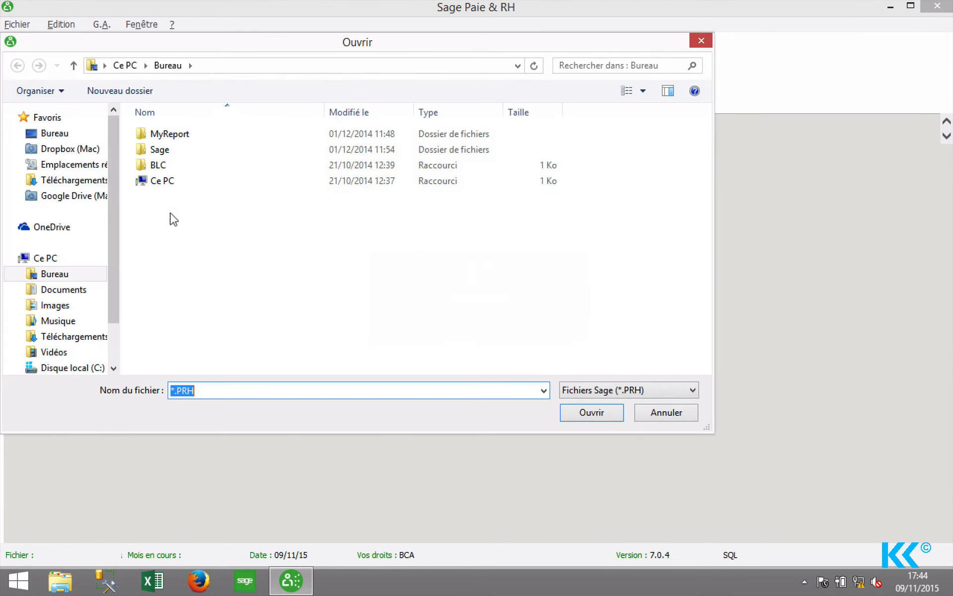
{"action": "double_click", "coordinate": [154, 176]}
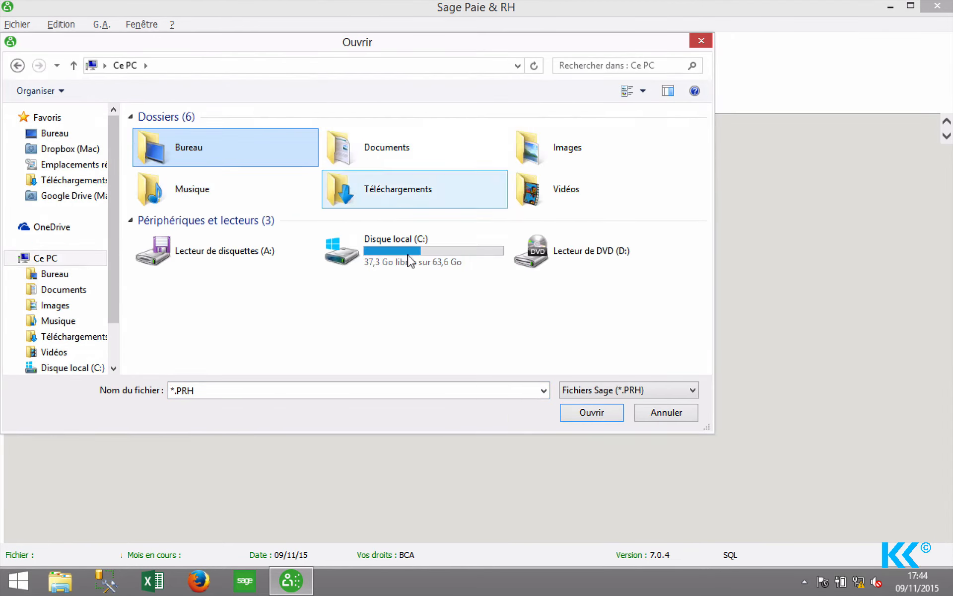
{"action": "double_click", "coordinate": [422, 254]}
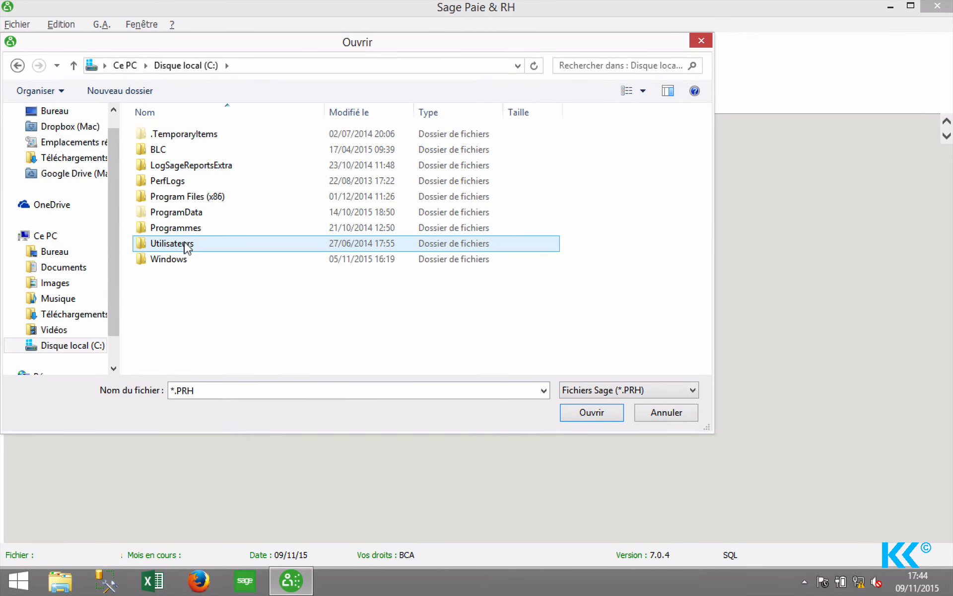
{"action": "double_click", "coordinate": [178, 227]}
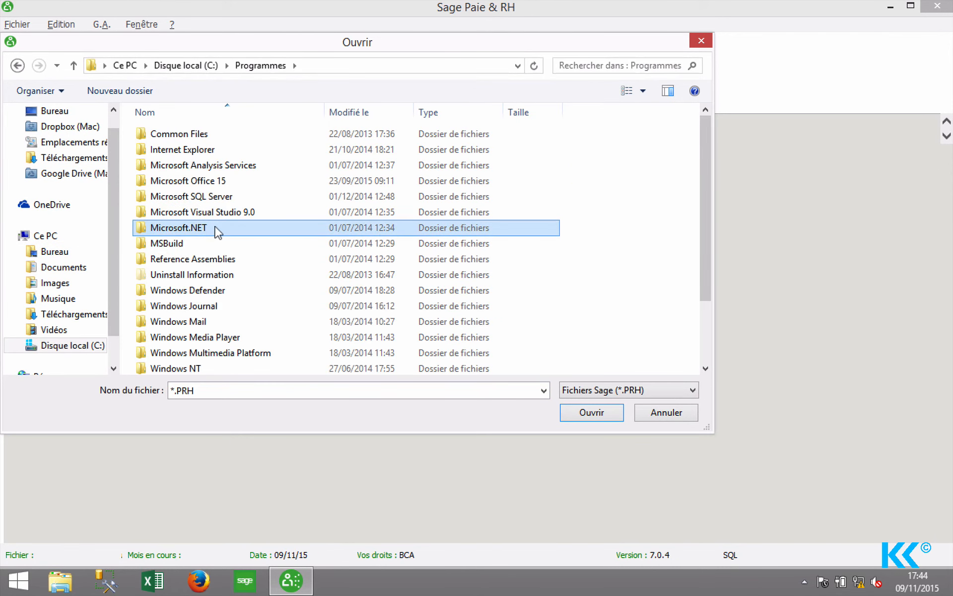
{"action": "left_click", "coordinate": [181, 65]}
{"action": "double_click", "coordinate": [209, 195]}
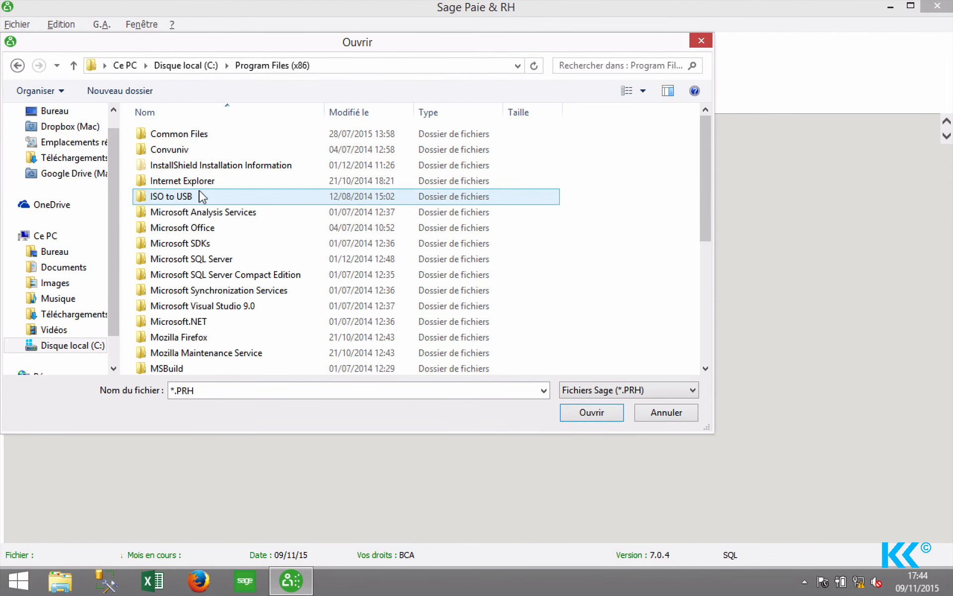
{"action": "scroll", "coordinate": [201, 196], "scroll_direction": "down", "scroll_amount": 5}
{"action": "key", "text": "Down"}
{"action": "key", "text": "Return"}
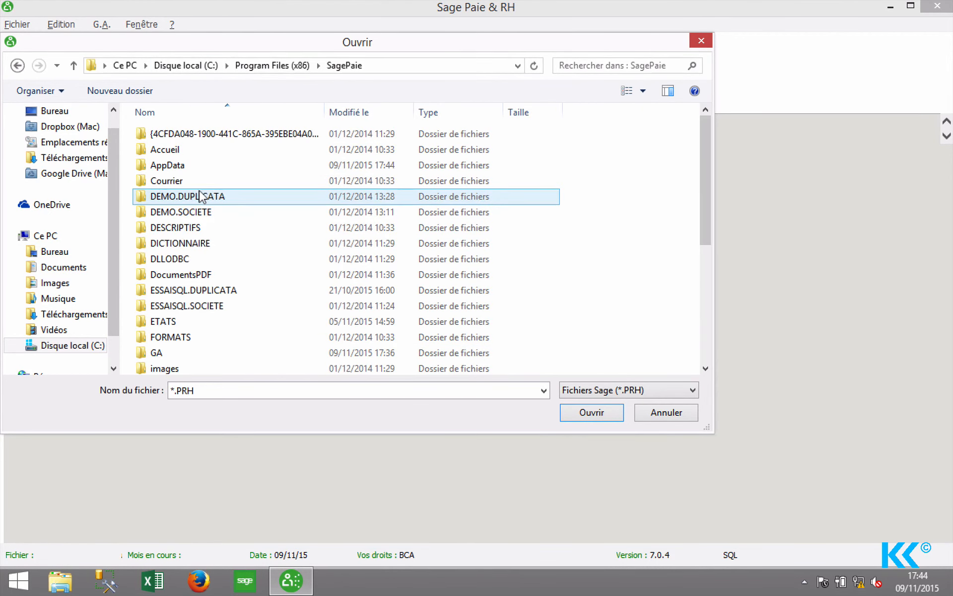
{"action": "scroll", "coordinate": [312, 219], "scroll_direction": "down", "scroll_amount": 5}
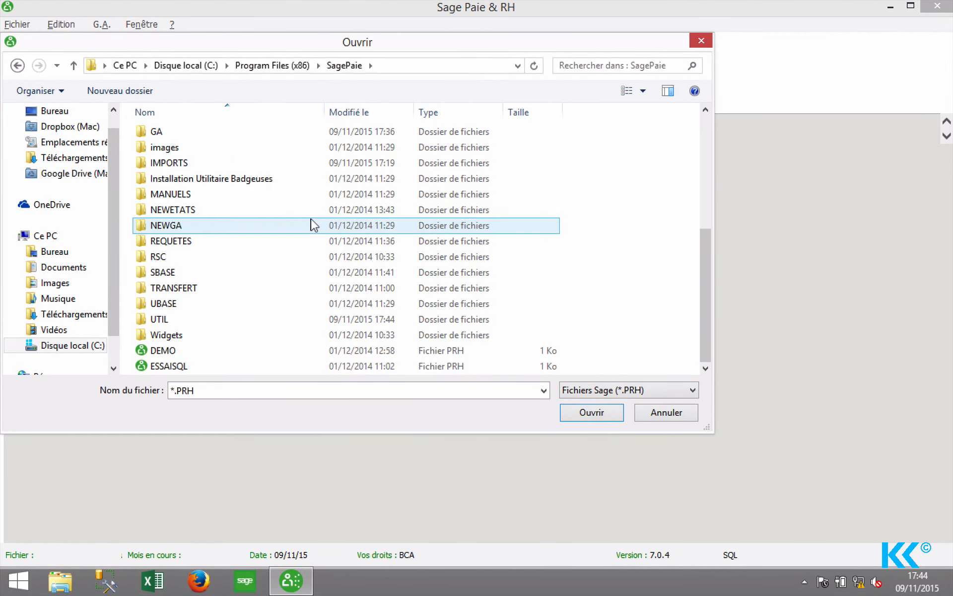
{"action": "double_click", "coordinate": [175, 366]}
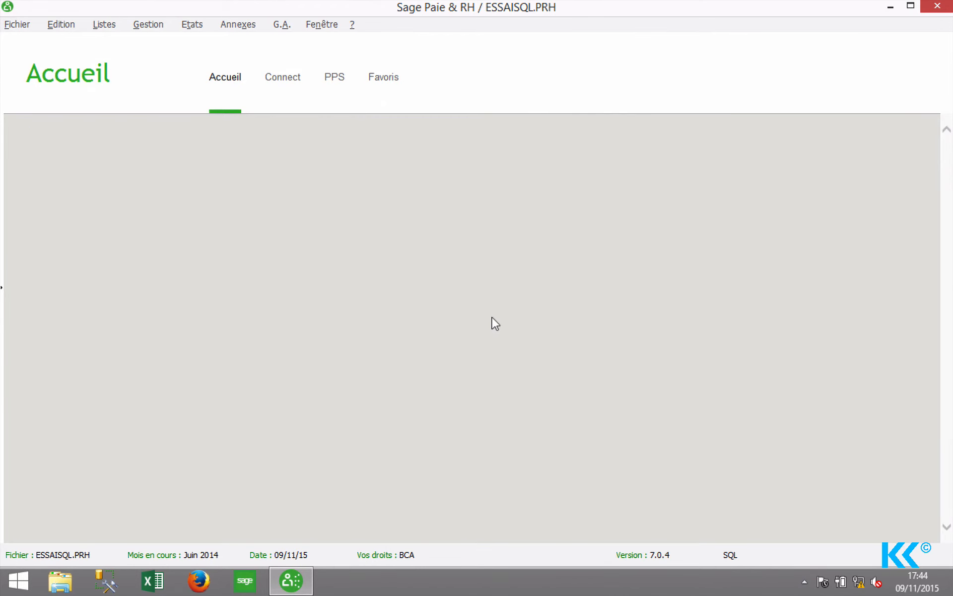
{"action": "left_click", "coordinate": [238, 24]}
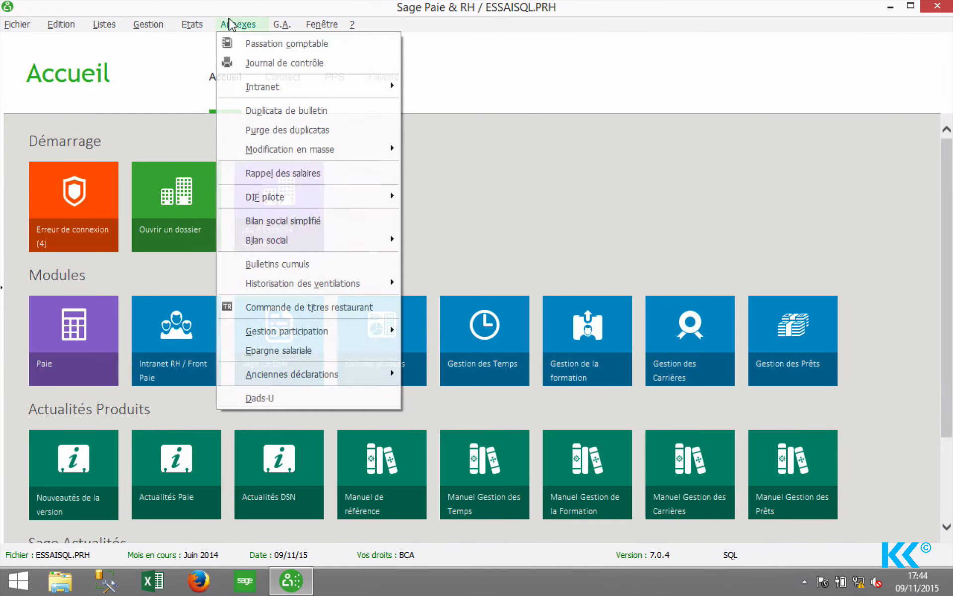
{"action": "left_click", "coordinate": [247, 43]}
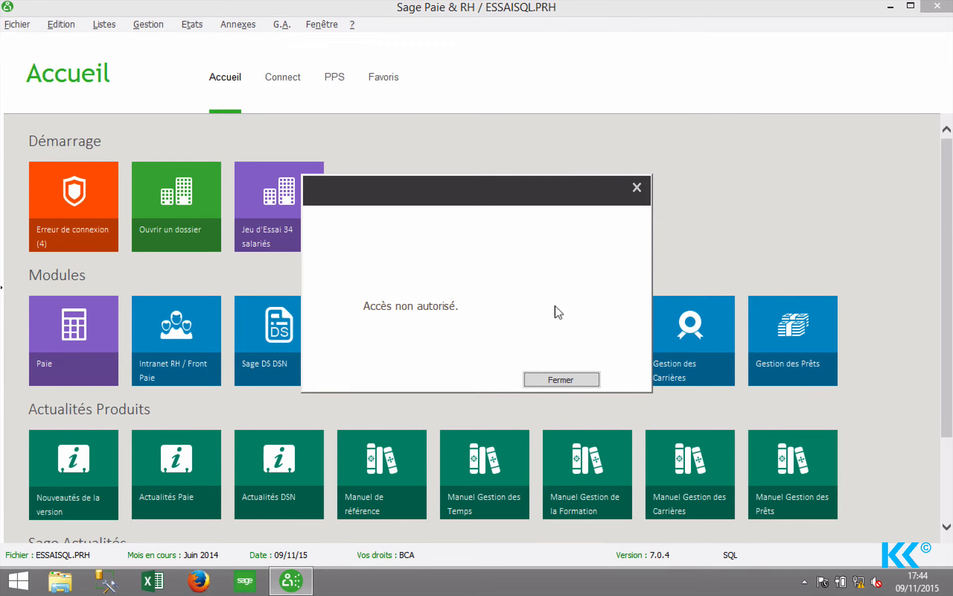
{"action": "left_click", "coordinate": [563, 379]}
{"action": "left_click", "coordinate": [415, 207]}
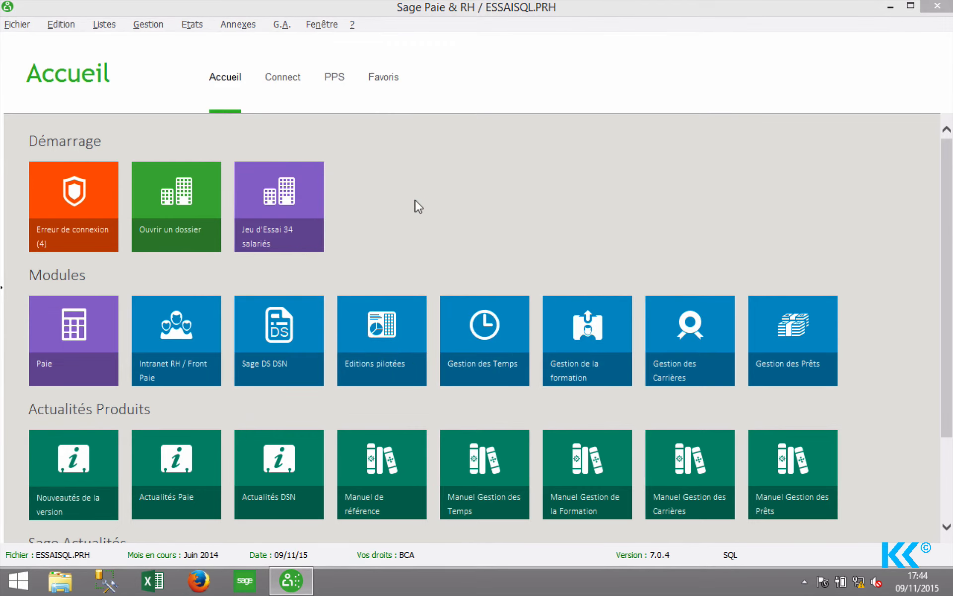
{"action": "left_click", "coordinate": [227, 23]}
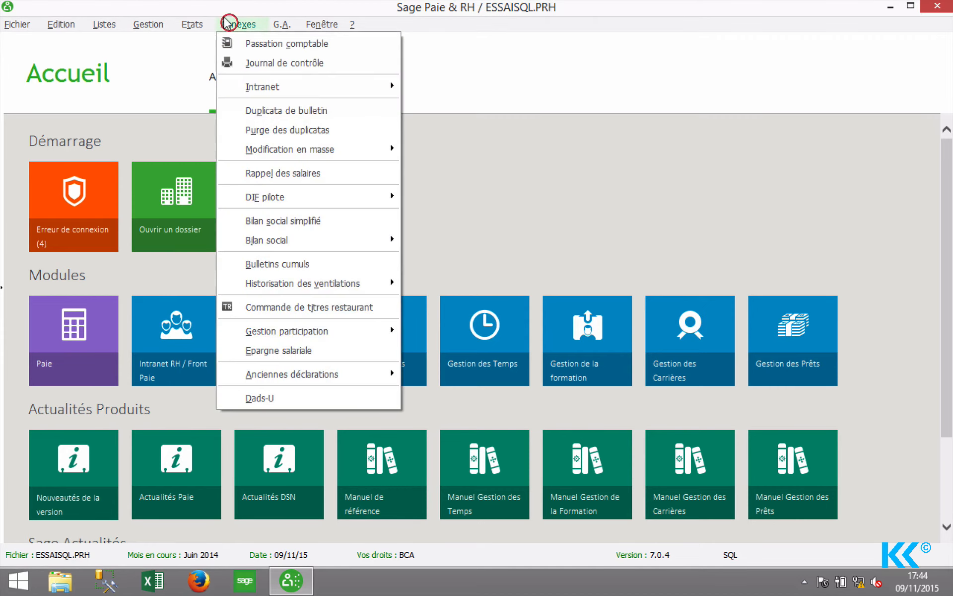
{"action": "left_click", "coordinate": [279, 109]}
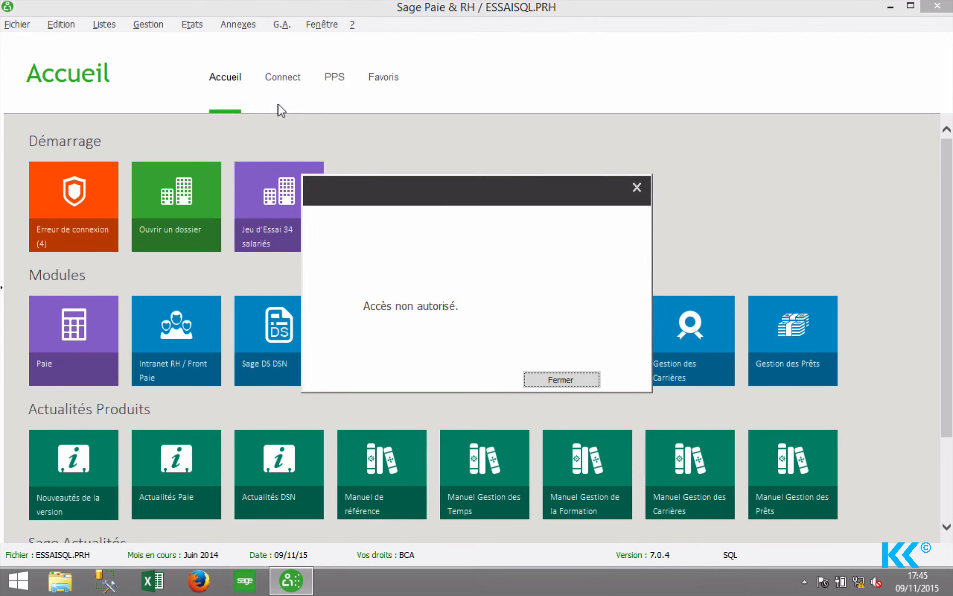
{"action": "key", "text": "Return"}
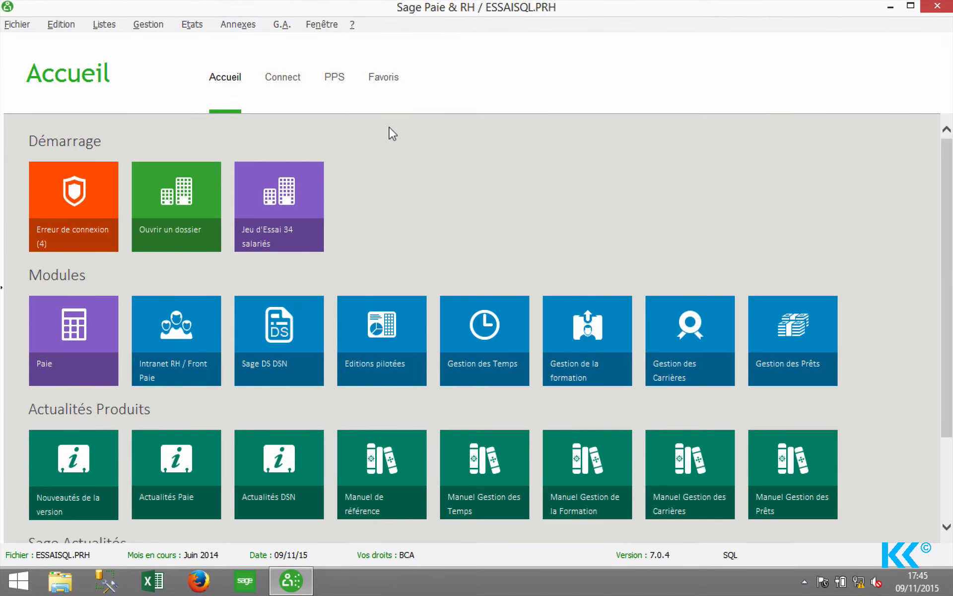
{"action": "left_click", "coordinate": [238, 24]}
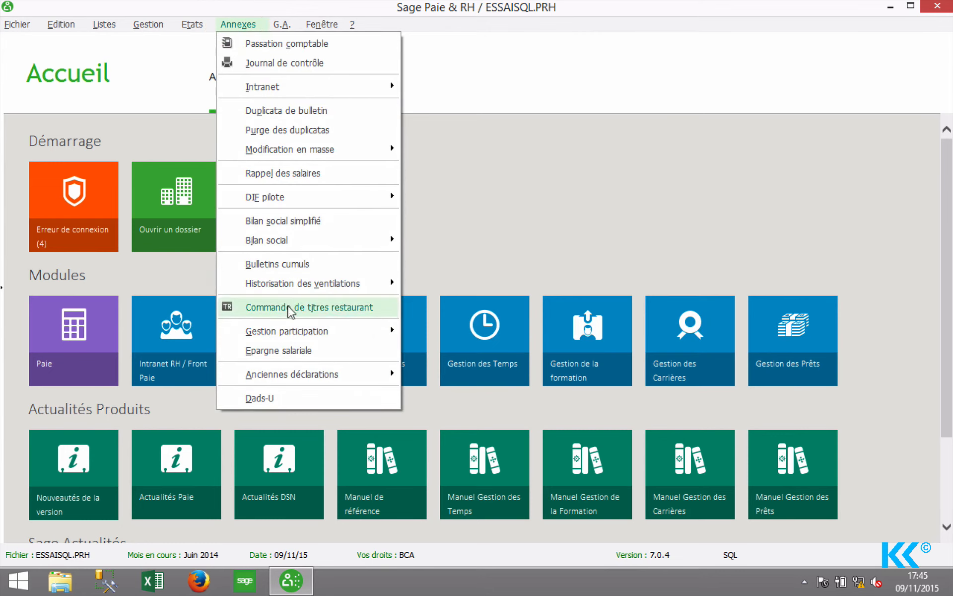
{"action": "left_click", "coordinate": [283, 350]}
{"action": "key", "text": "Return"}
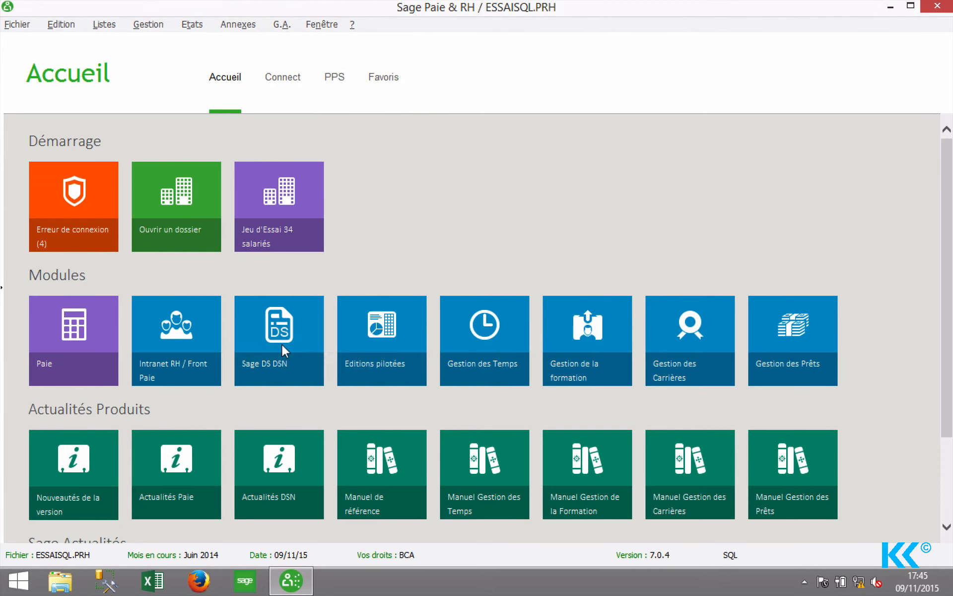
{"action": "left_click", "coordinate": [13, 23]}
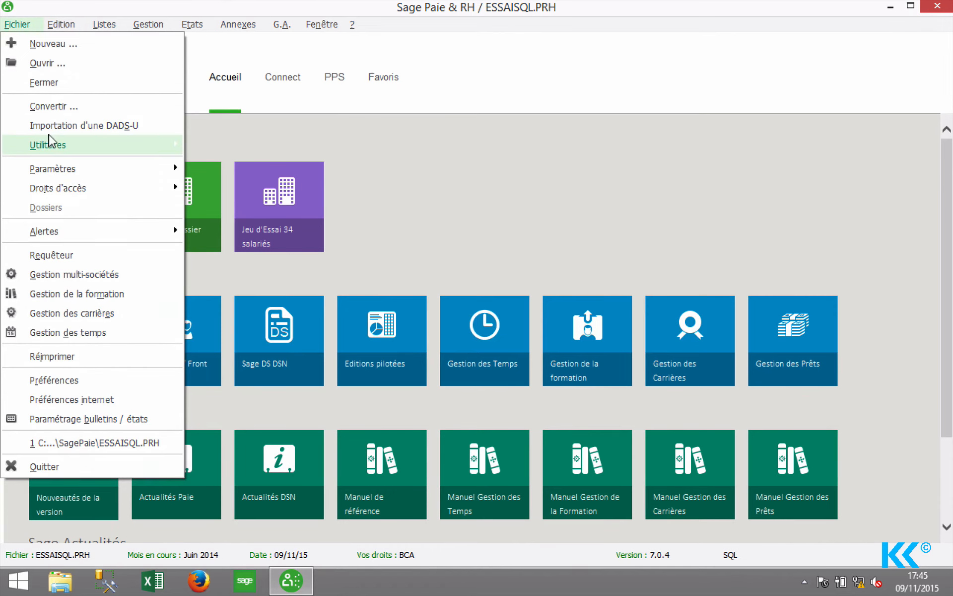
{"action": "mouse_move", "coordinate": [149, 140]}
{"action": "left_click", "coordinate": [208, 142]}
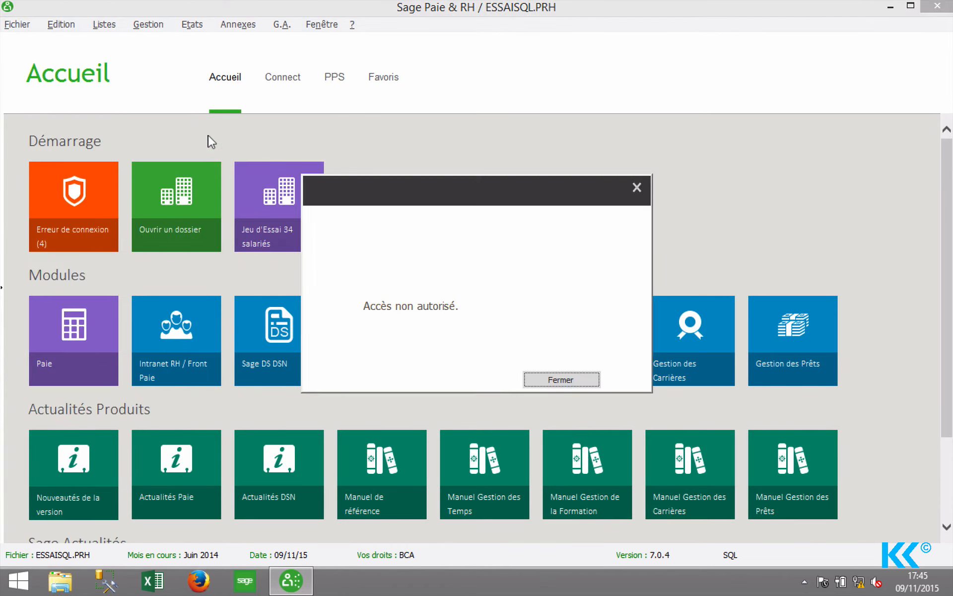
{"action": "key", "text": "Return"}
{"action": "left_click", "coordinate": [105, 24]}
{"action": "left_click", "coordinate": [122, 44]}
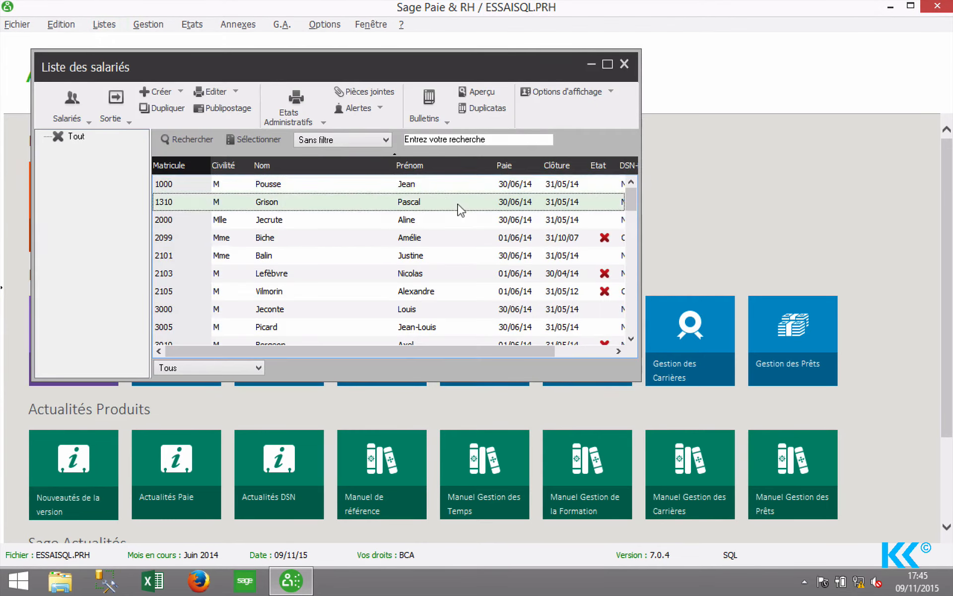
Open and close the first employee record, then open the fifth employee's record (matricule 2101).
{"action": "double_click", "coordinate": [457, 208]}
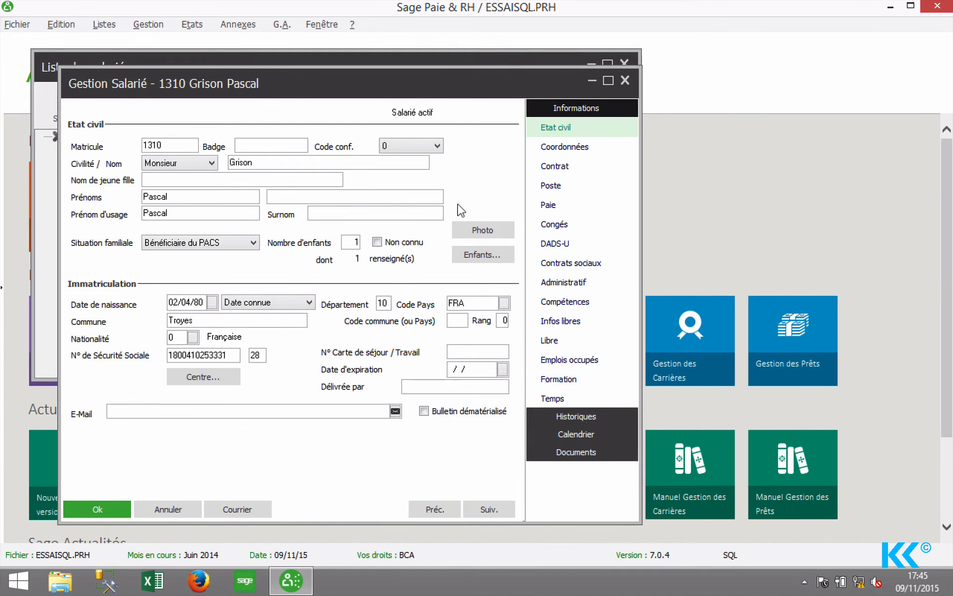
{"action": "key", "text": "Return"}
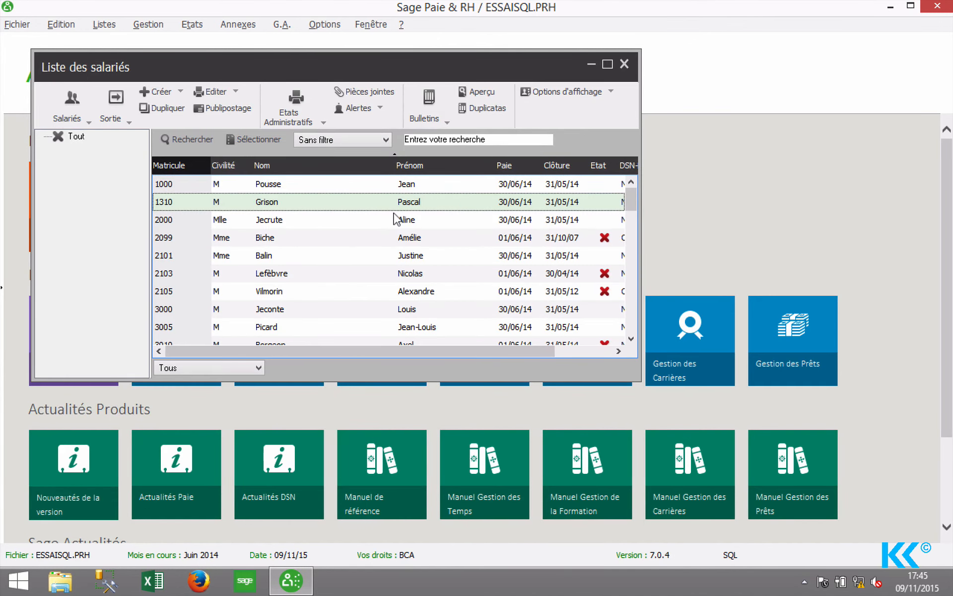
{"action": "left_click", "coordinate": [341, 247]}
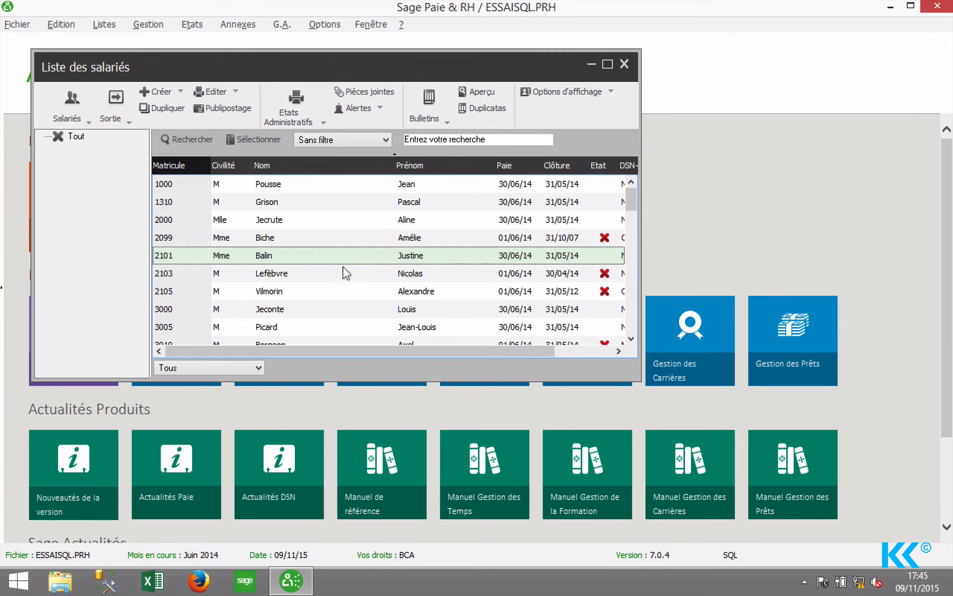
{"action": "double_click", "coordinate": [330, 254]}
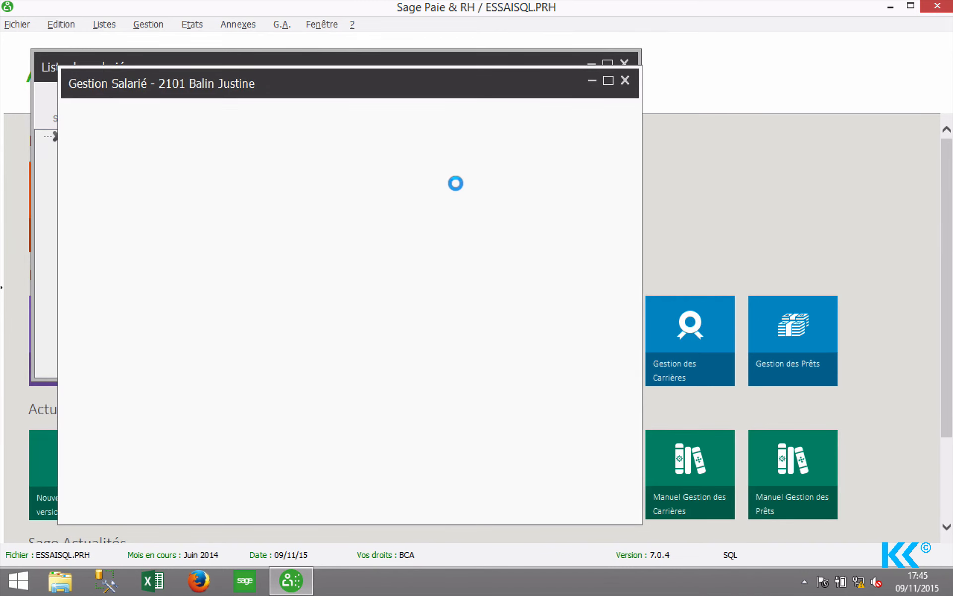
Change the employee's Code conf. from 0 to 15 and confirm saving the changes.
{"action": "left_click", "coordinate": [427, 145]}
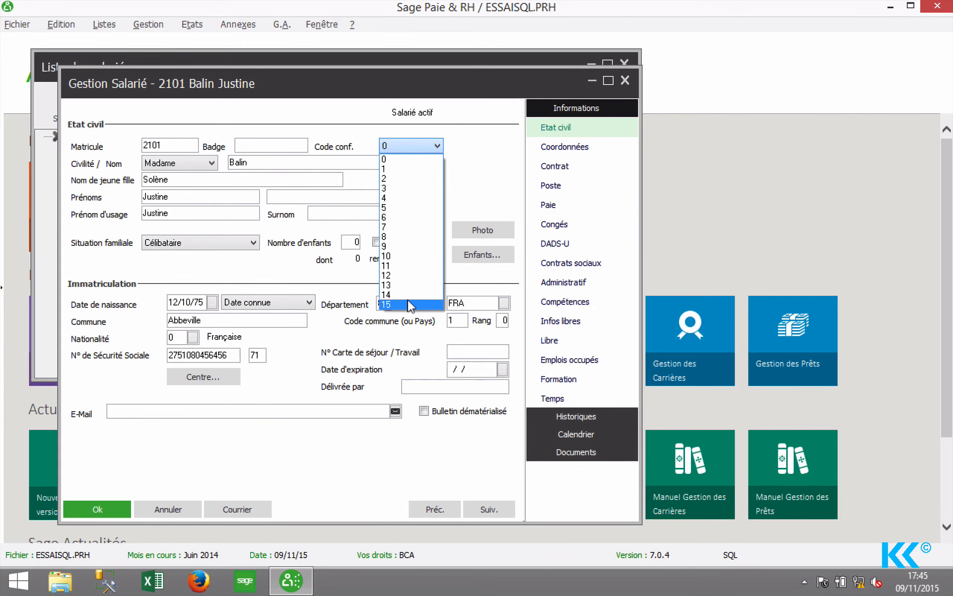
{"action": "left_click", "coordinate": [410, 304]}
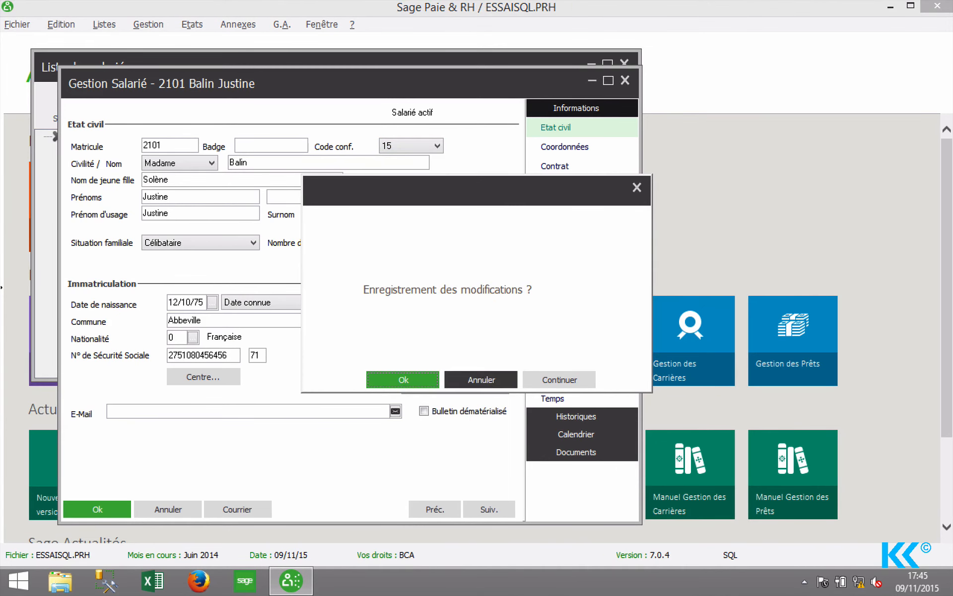
{"action": "left_click", "coordinate": [485, 380]}
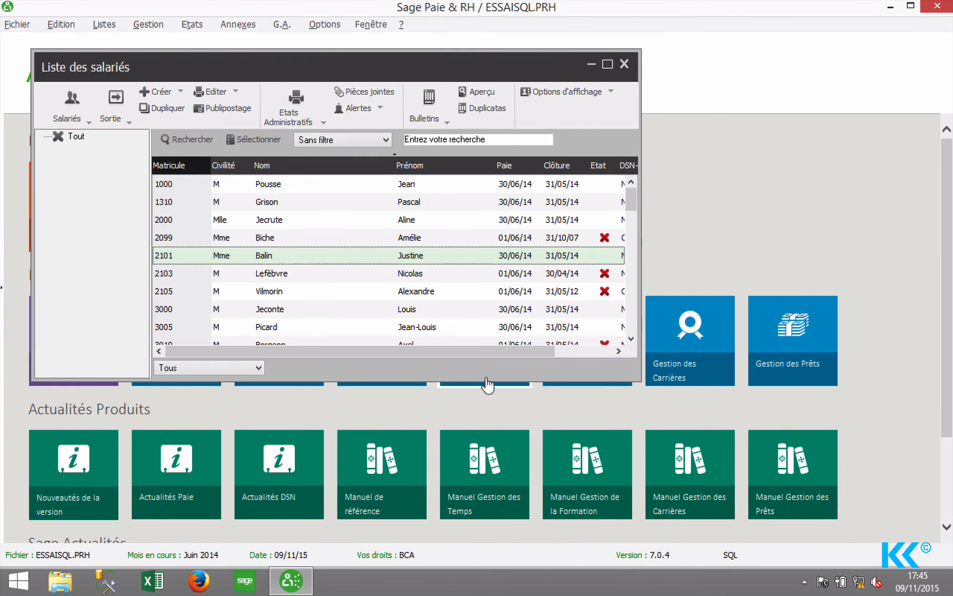